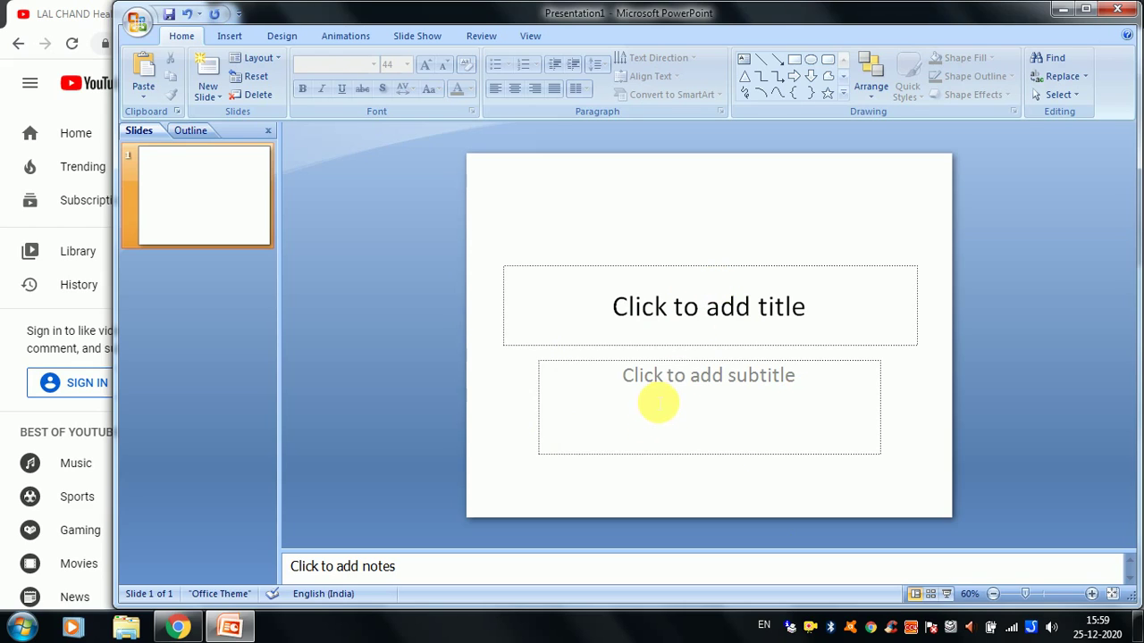
Step: Delete the subtitle placeholder and stretch the title box to fill the slide top to bottom
left_click(659, 404)
key("Delete")
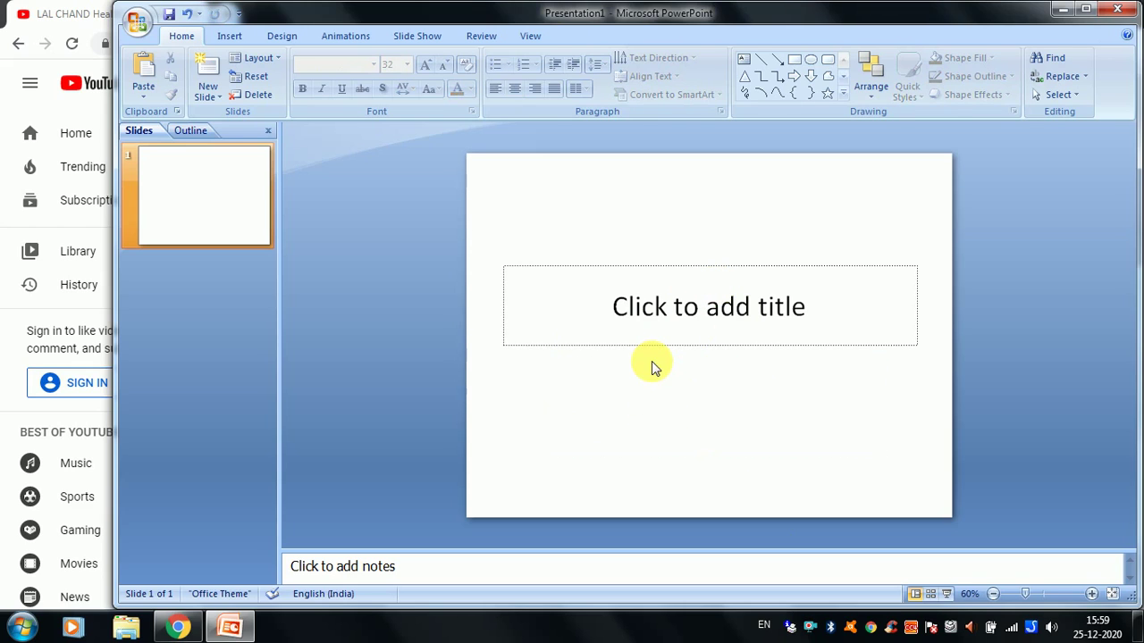
left_click(669, 302)
left_click_drag(710, 280, 708, 168)
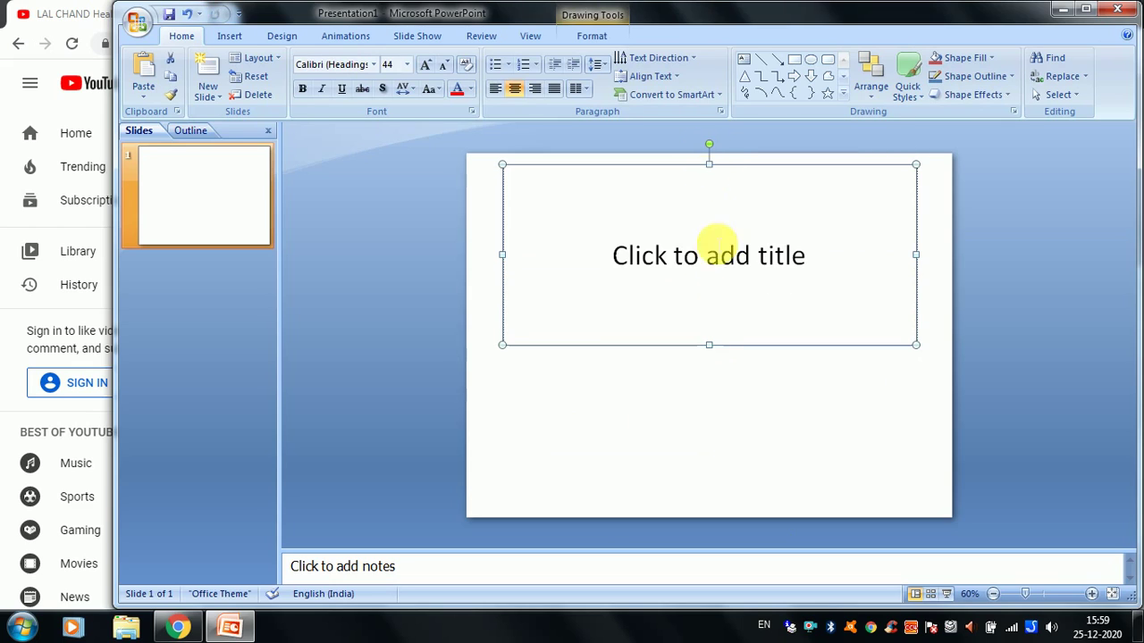
left_click_drag(708, 346, 709, 505)
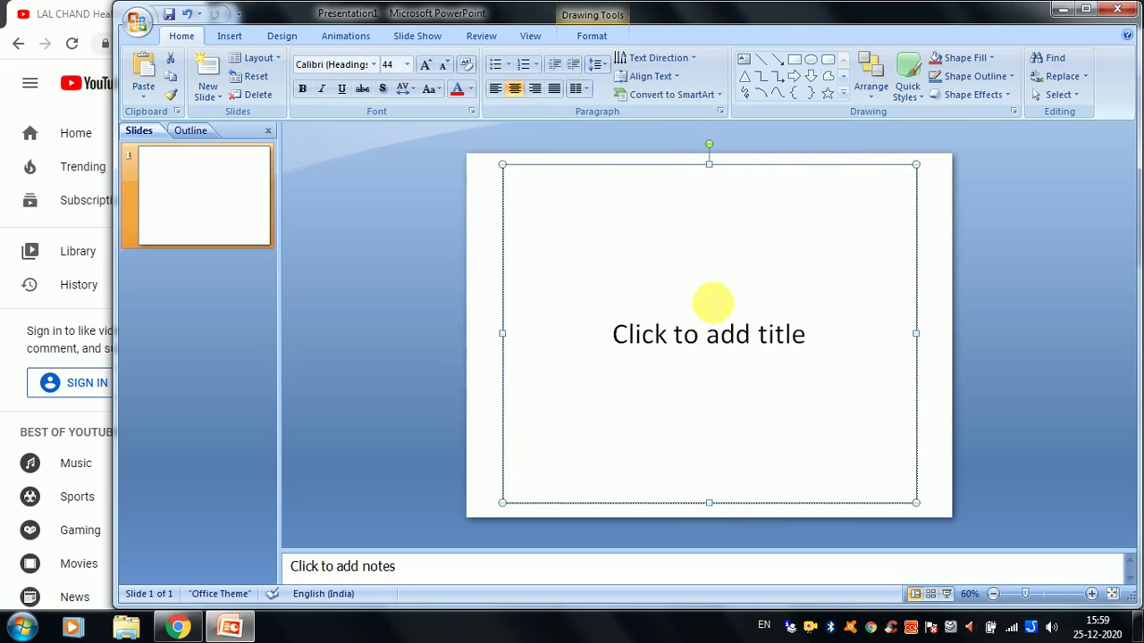
Step: Generate the quick brown fox sample paragraphs in the title box with =rand()
left_click(711, 303)
type("=rand")
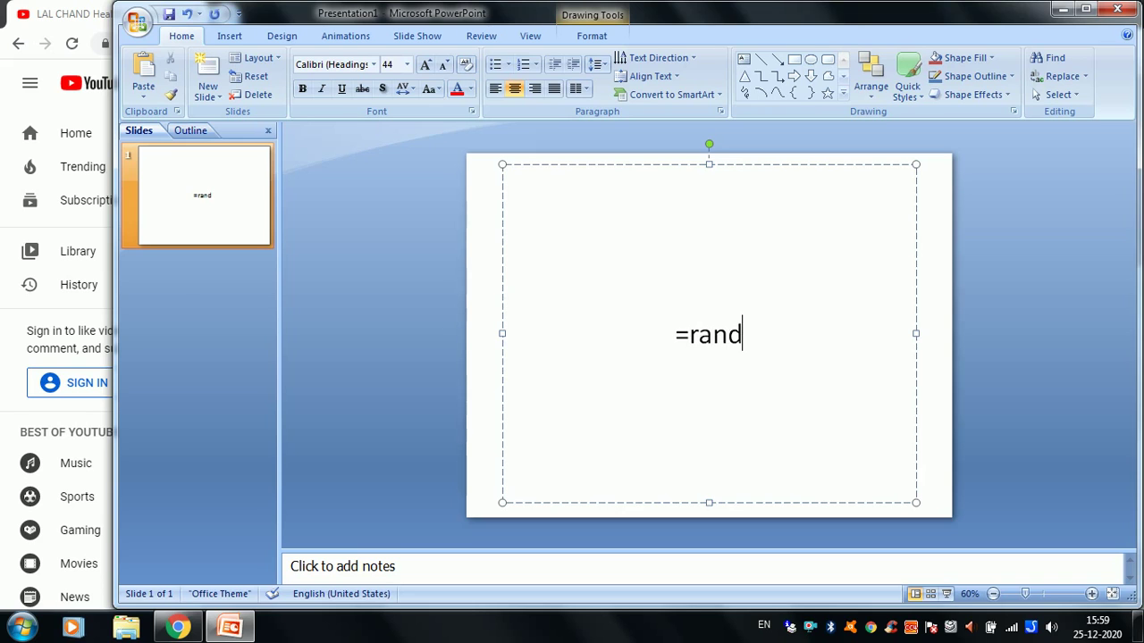
type("()")
key("Return")
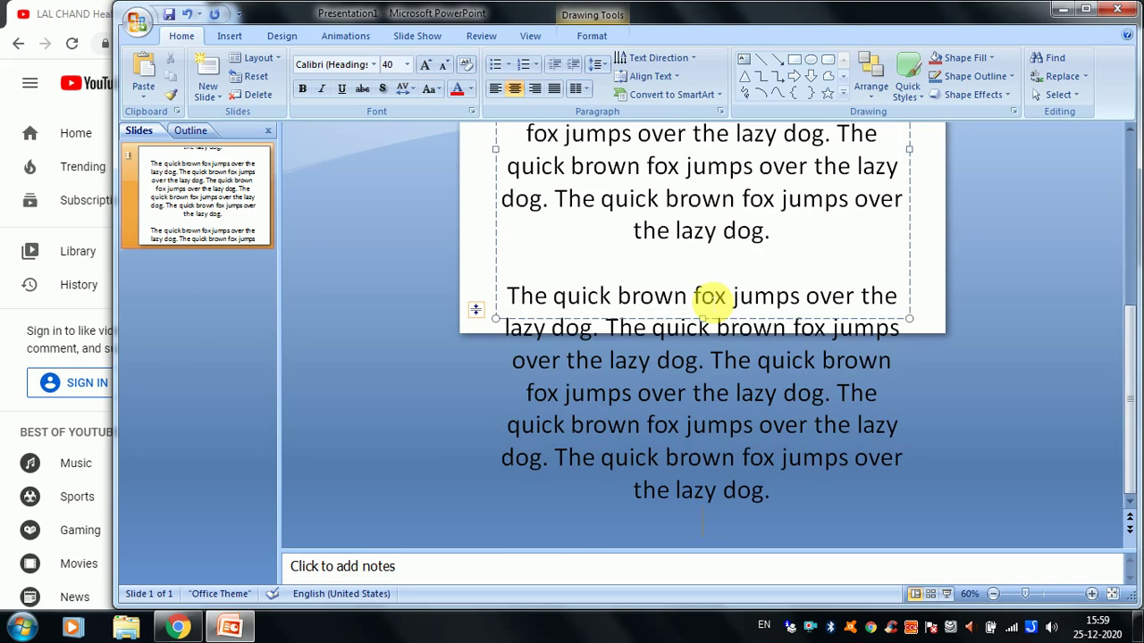
Step: Remove the second sample paragraph and its leftover empty line, keeping only the first
left_click(505, 295)
key("shift+Down")
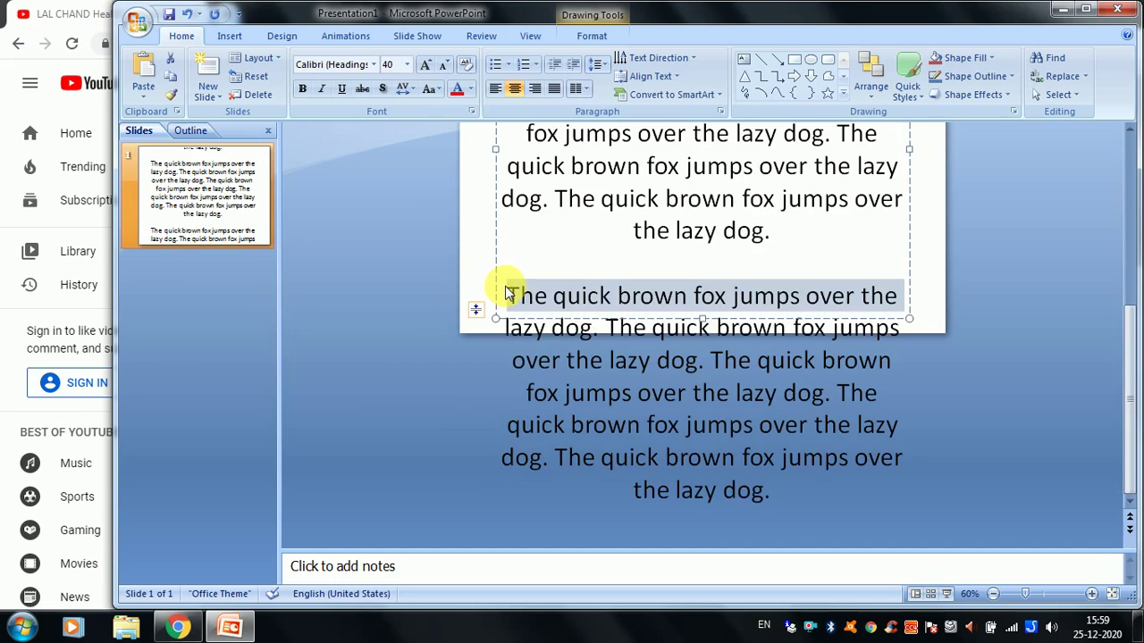
key("shift+Down")
key("shift+Down")
key("shift+Down")
key("shift+Down")
left_click(506, 295)
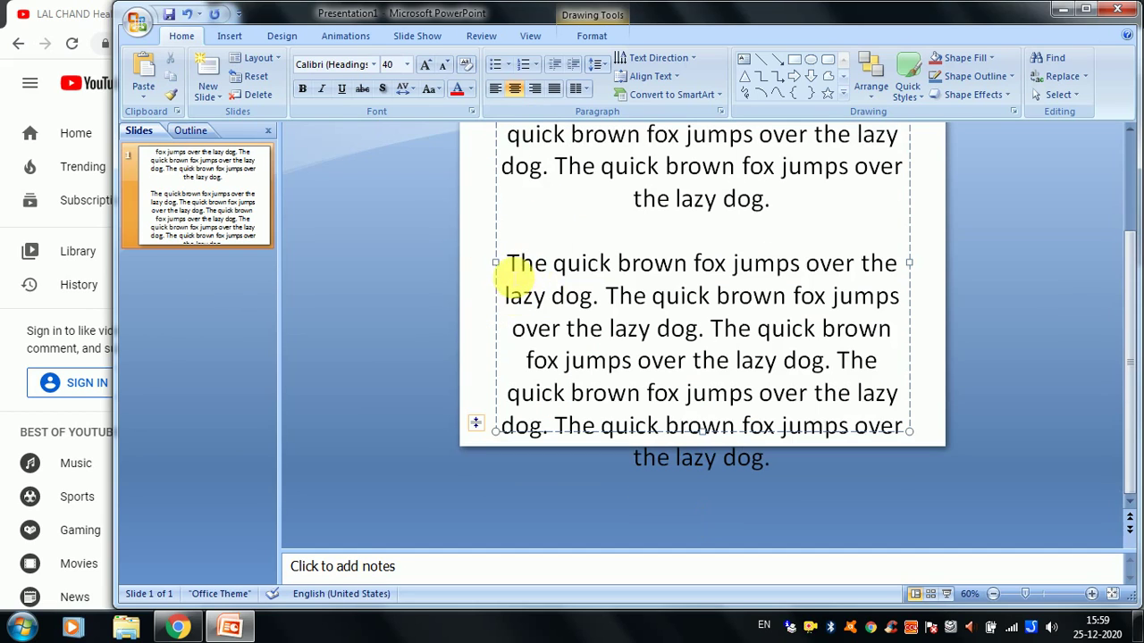
left_click(506, 263)
key("shift+Down")
key("shift+Down")
key("shift+Down")
key("shift+Down")
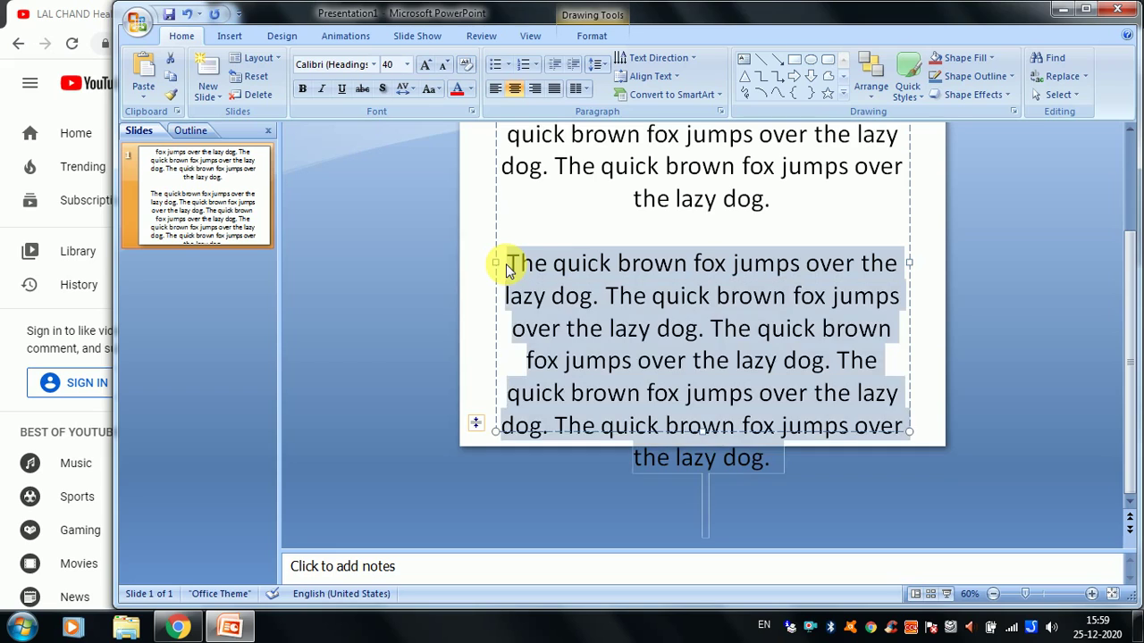
key("ctrl+x")
key("BackSpace")
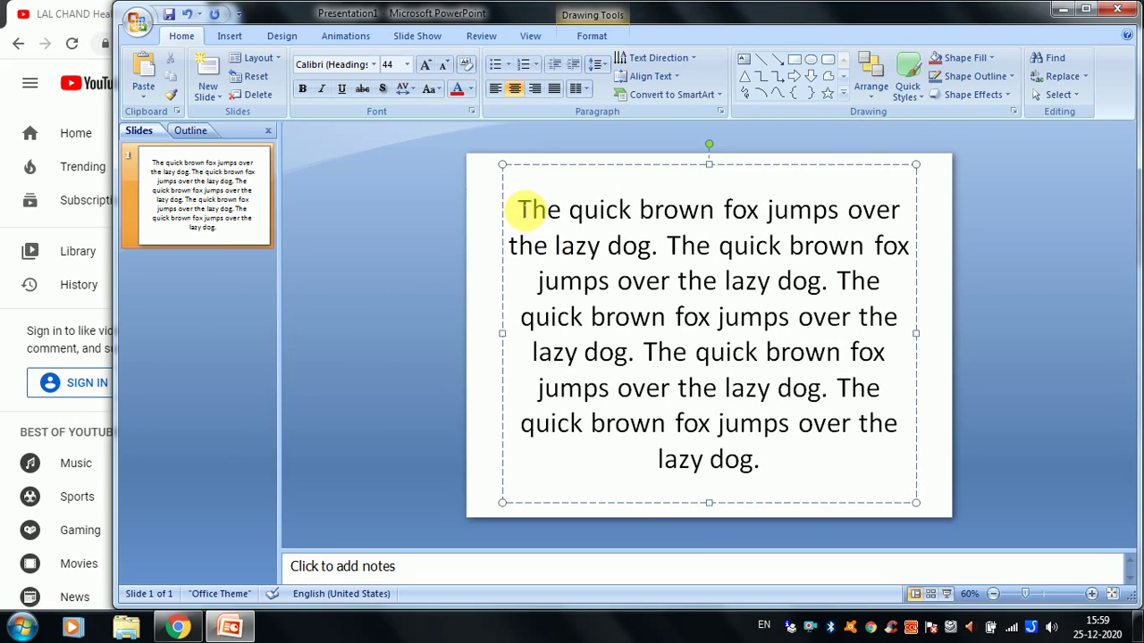
Step: Set the opening words of the sample text in the Algerian font
left_click(516, 209)
left_click_drag(518, 209, 792, 480)
left_click(792, 480)
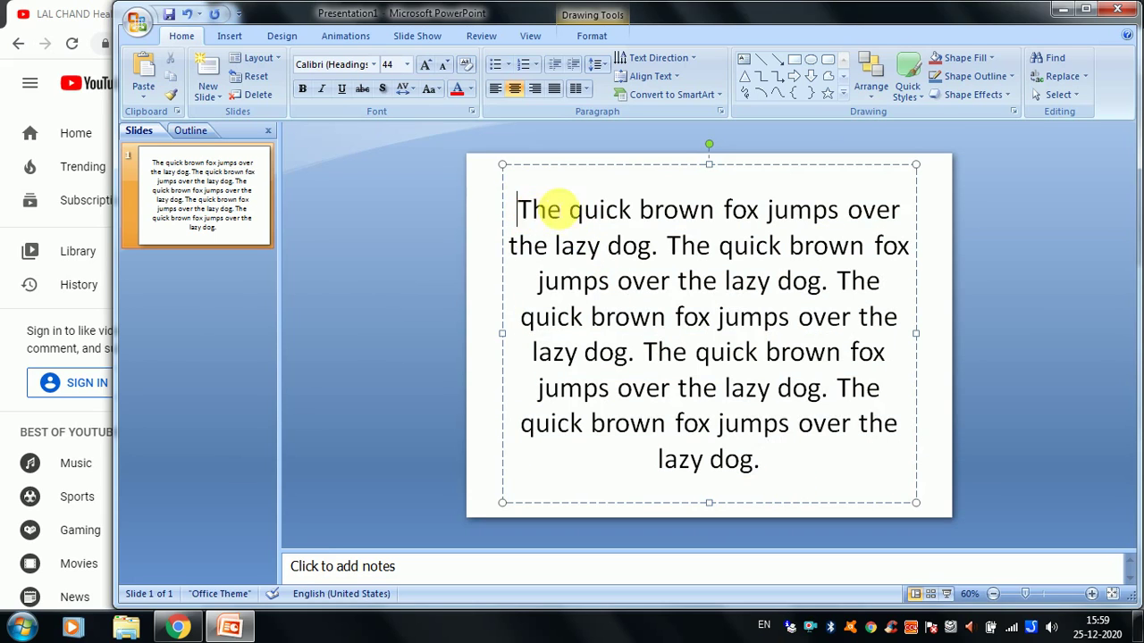
mouse_move(518, 211)
left_mouse_down()
mouse_move(909, 245)
mouse_move(903, 222)
left_mouse_up()
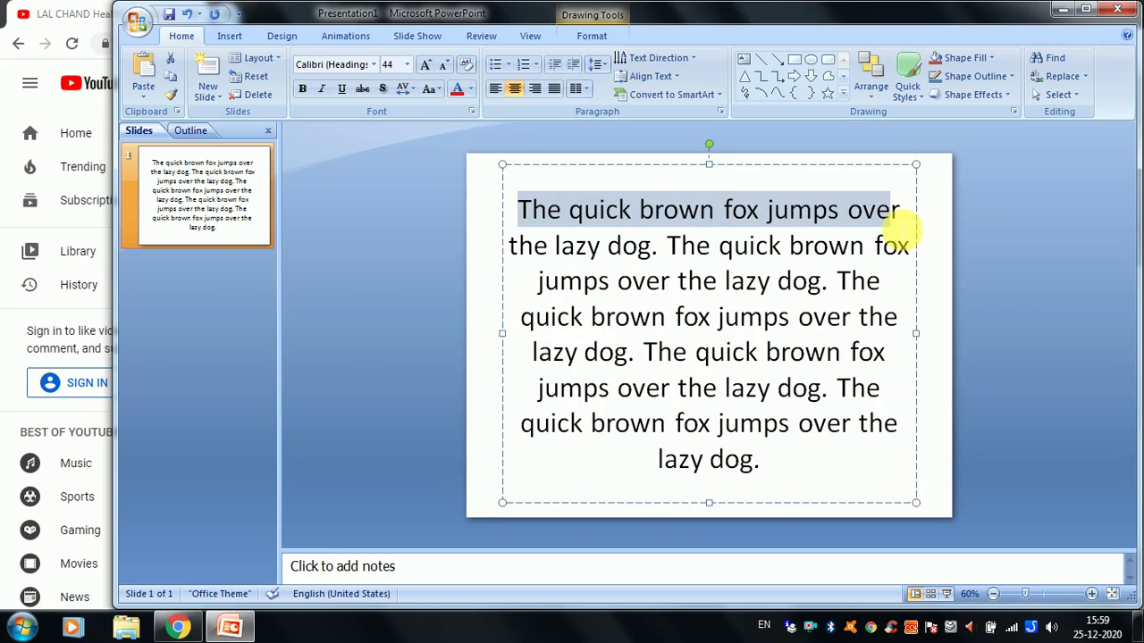
left_click(373, 64)
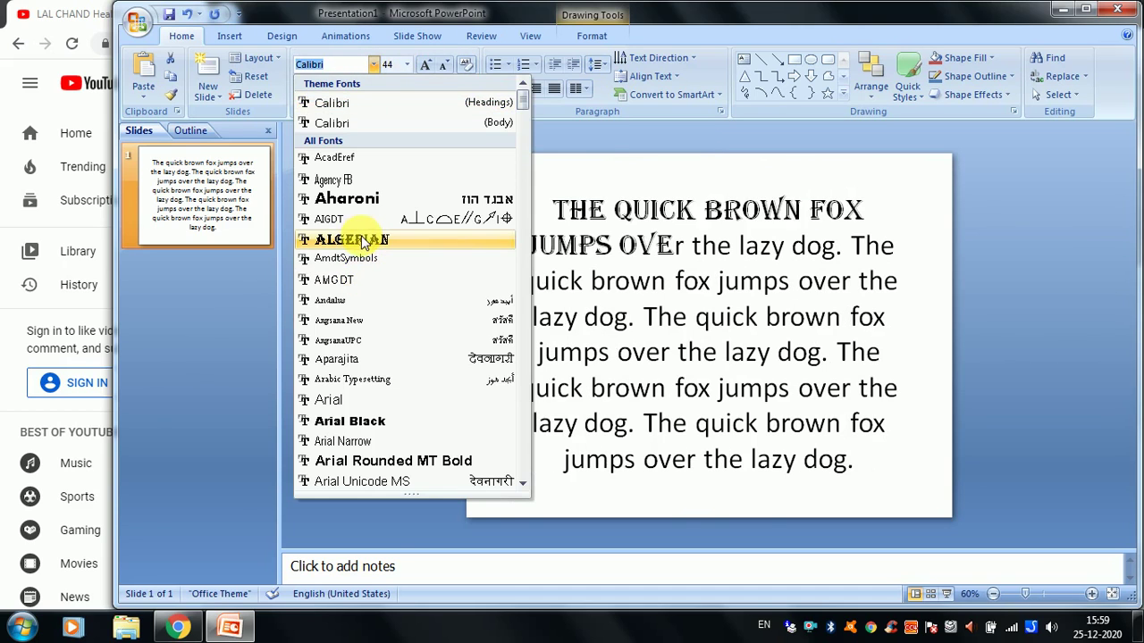
left_click(378, 238)
left_click(672, 316)
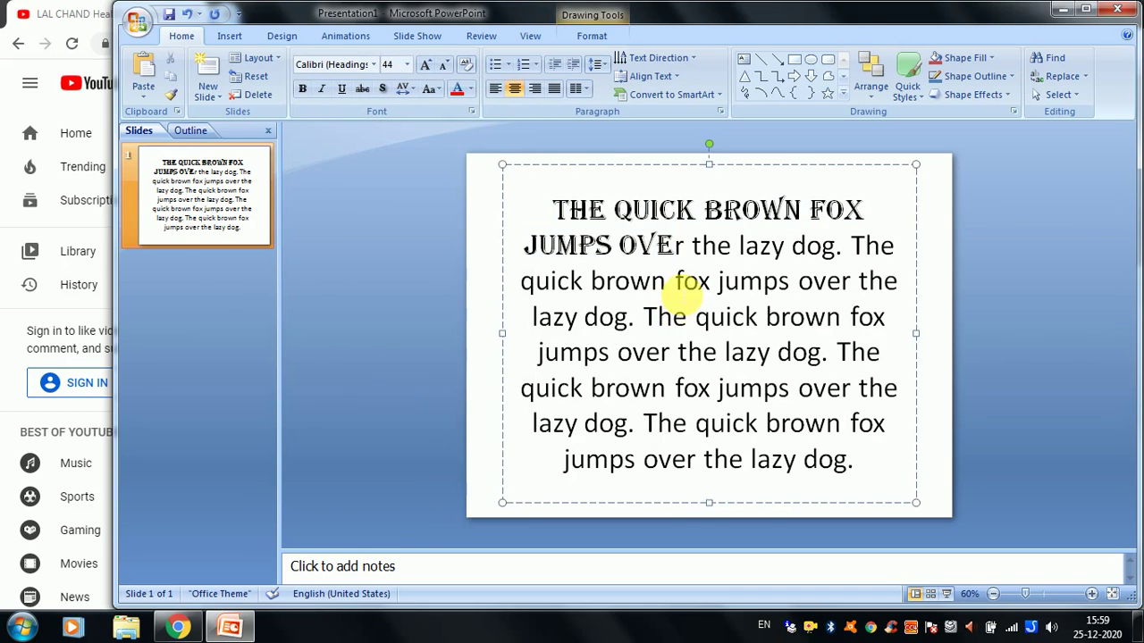
Step: Set a middle stretch of text in Aharoni and a lower stretch in Arabic Typesetting
left_click_drag(675, 284, 806, 318)
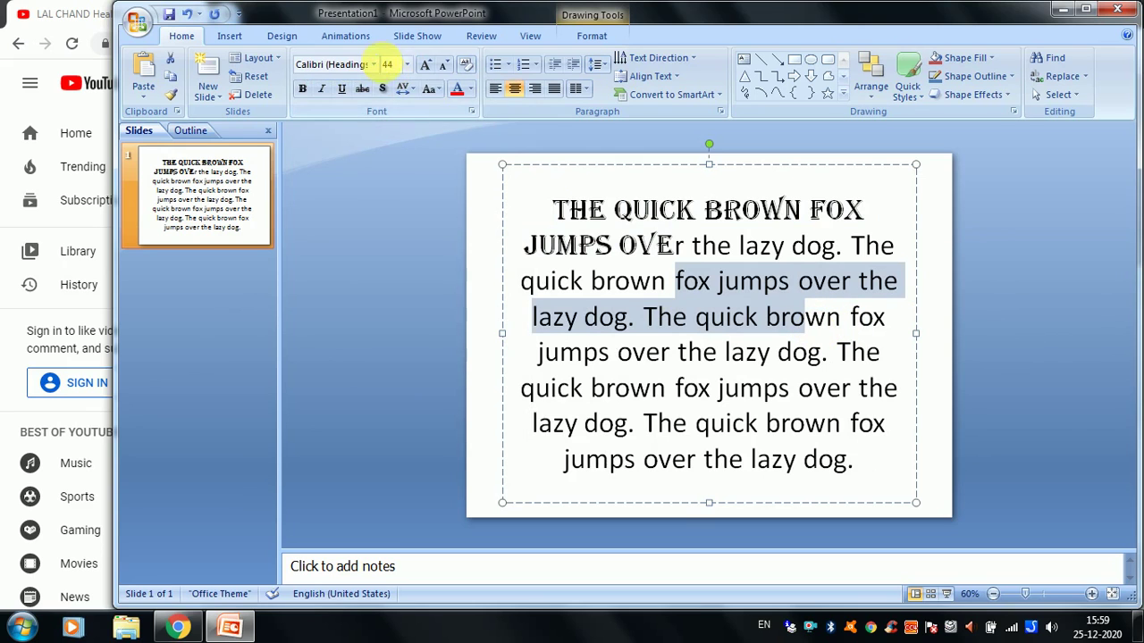
left_click(406, 65)
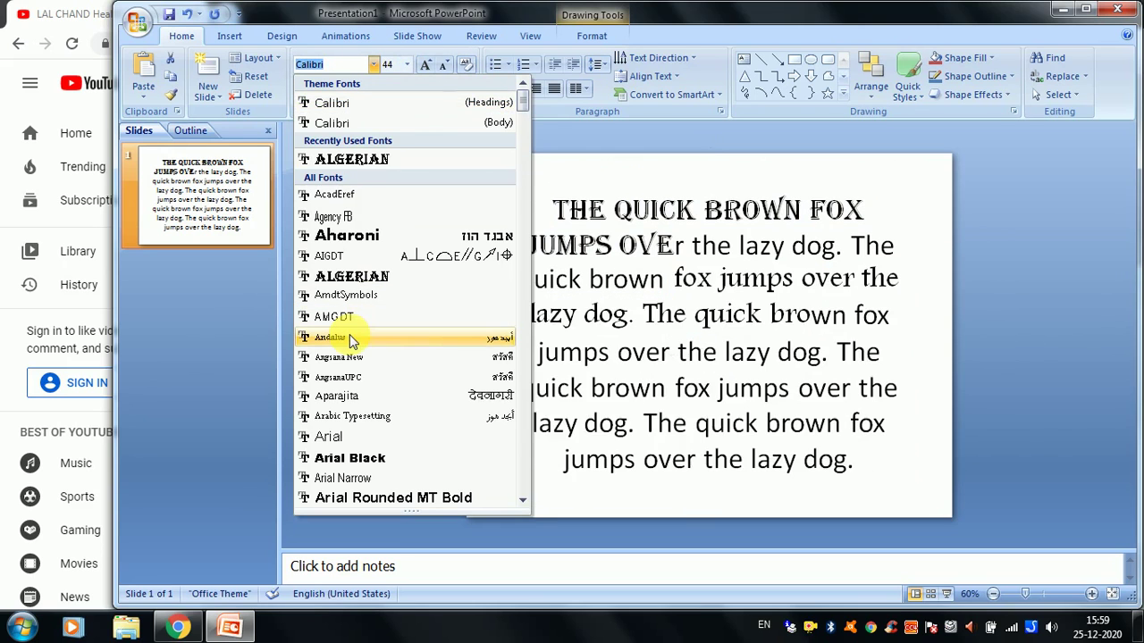
left_click(346, 235)
left_click_drag(713, 367, 835, 420)
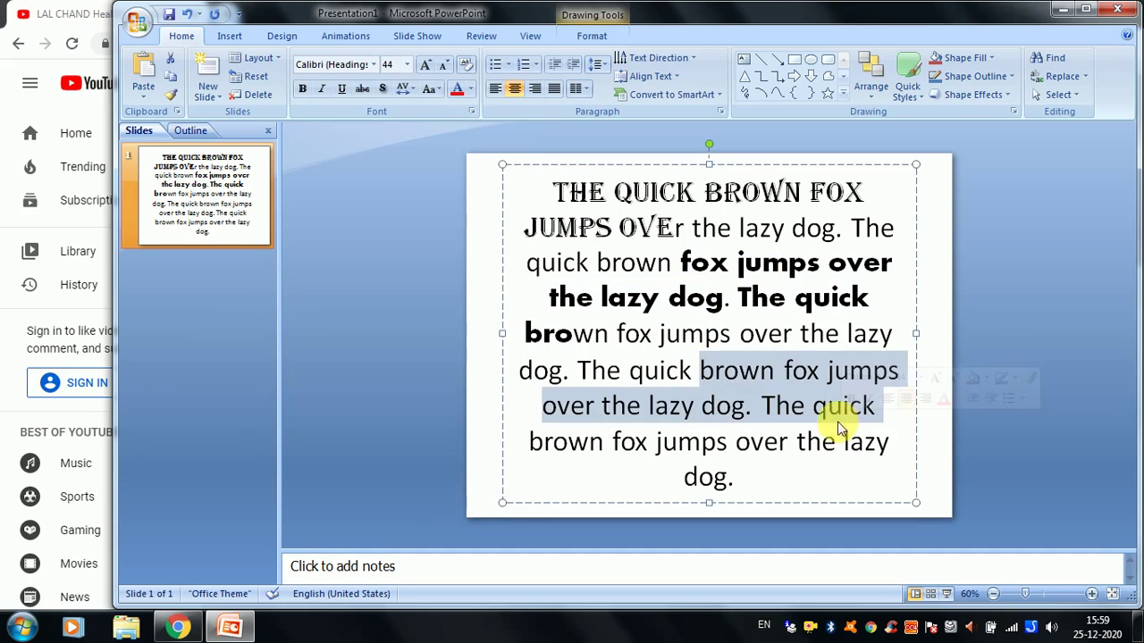
left_click(375, 66)
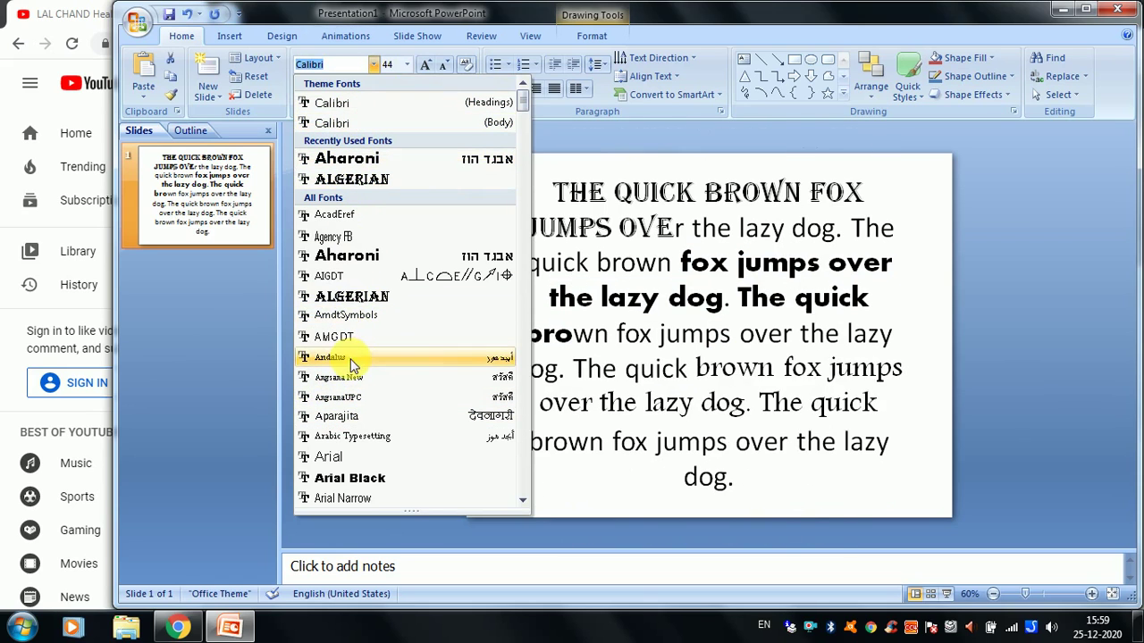
left_click(341, 438)
left_click(496, 254)
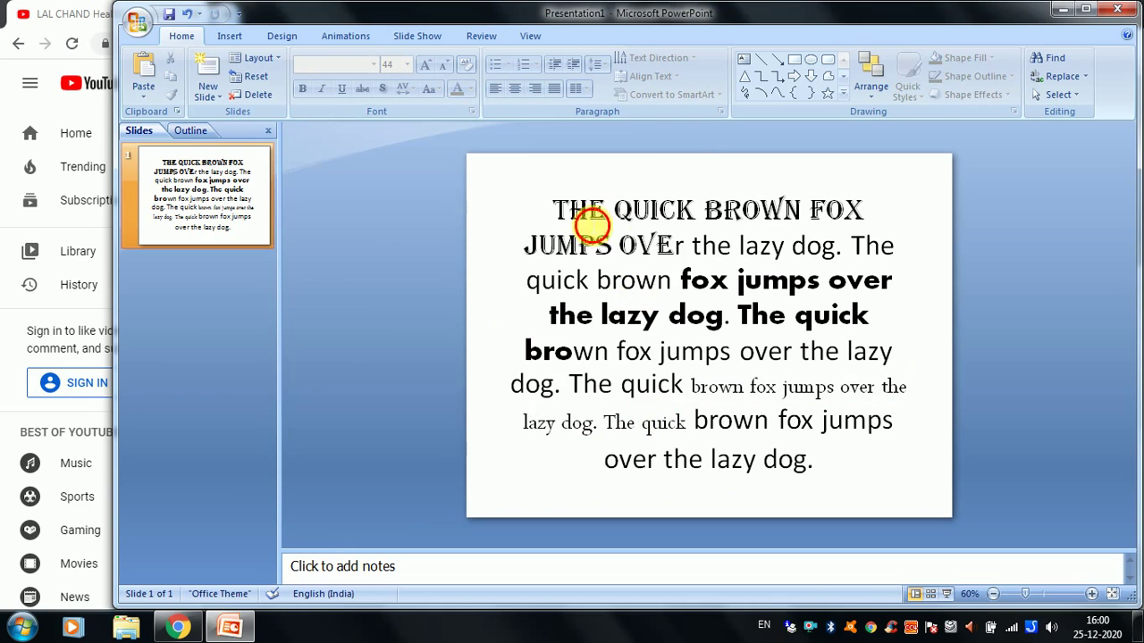
left_click(587, 210)
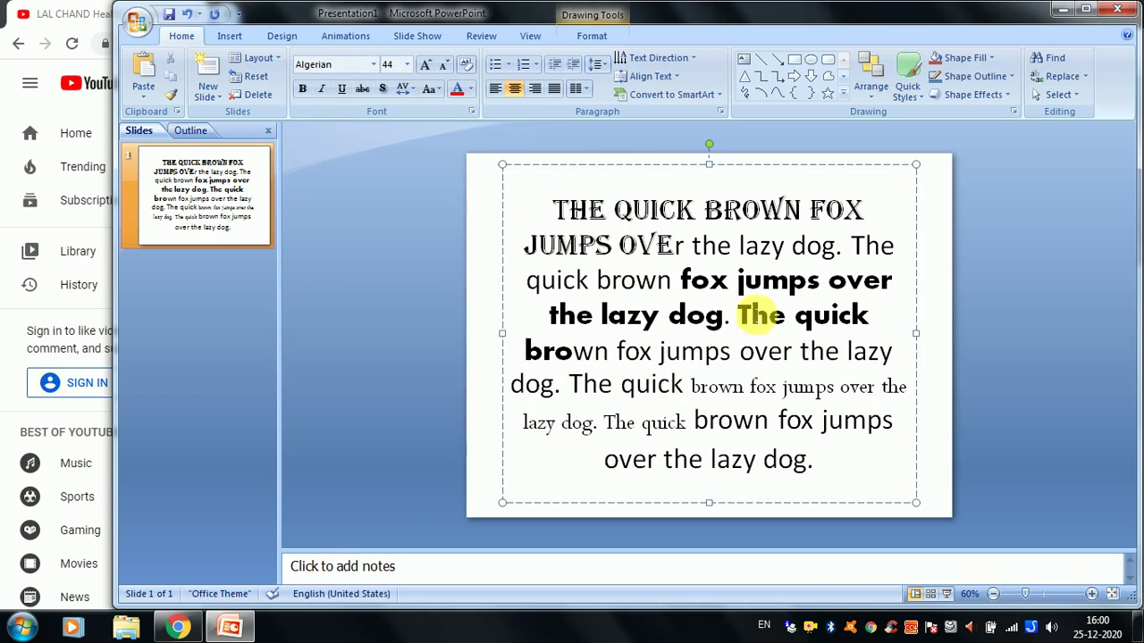
left_click(760, 290)
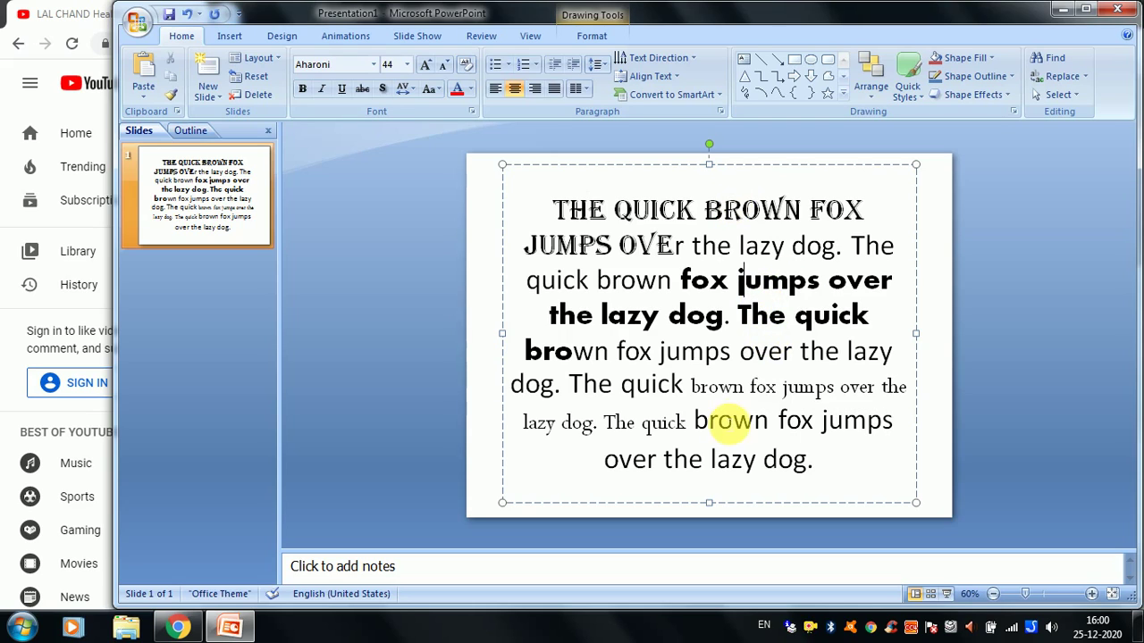
left_click(705, 354)
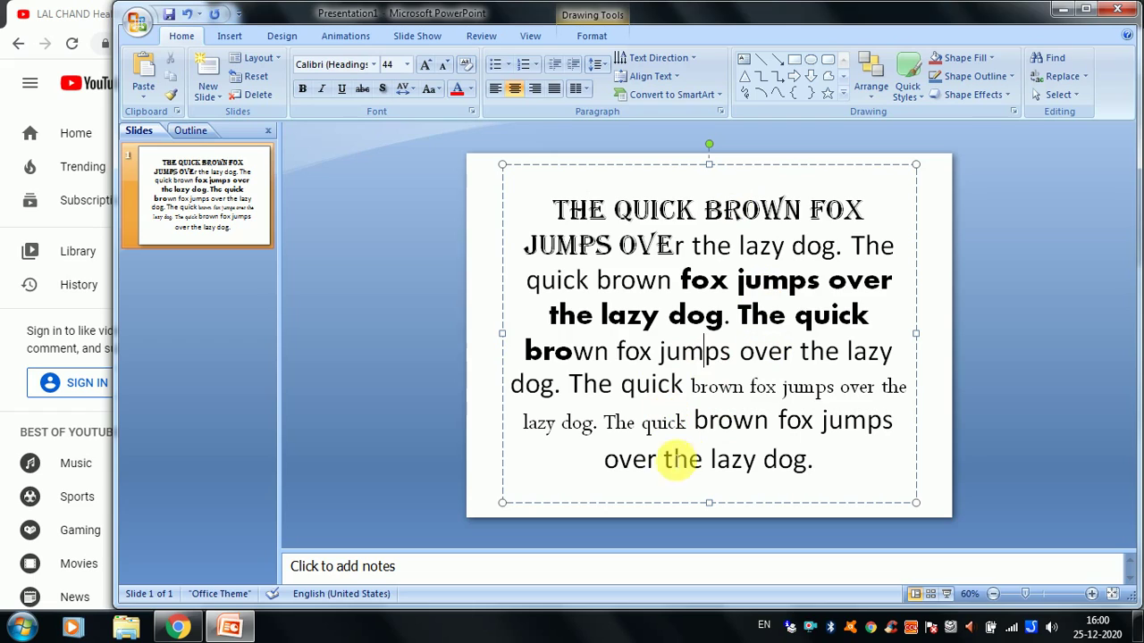
left_click(733, 424)
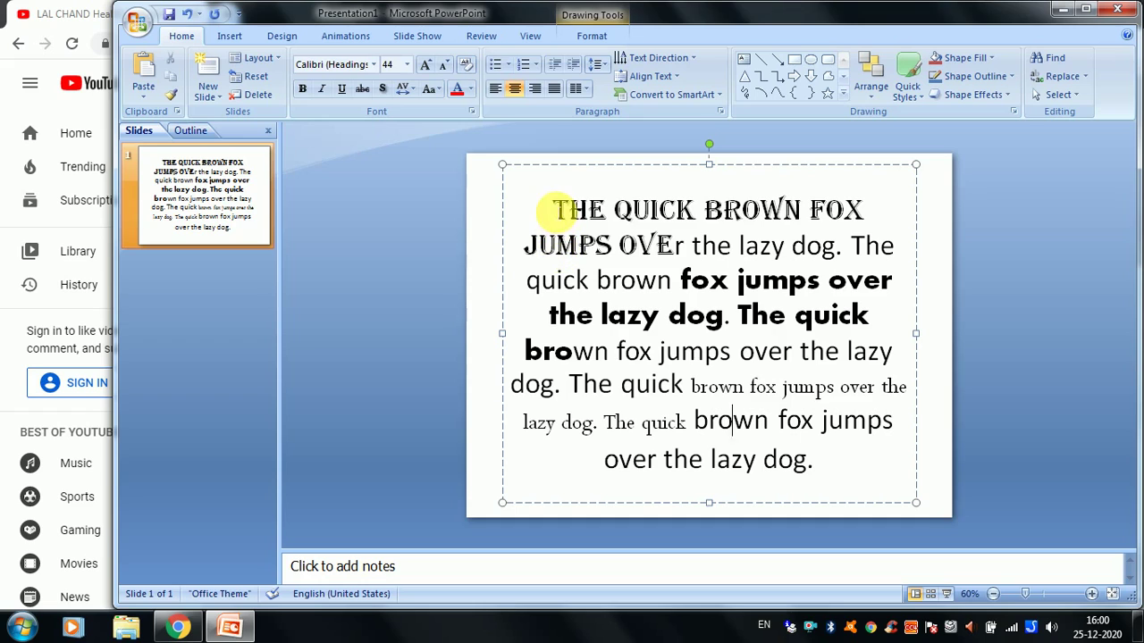
left_click_drag(553, 209, 682, 245)
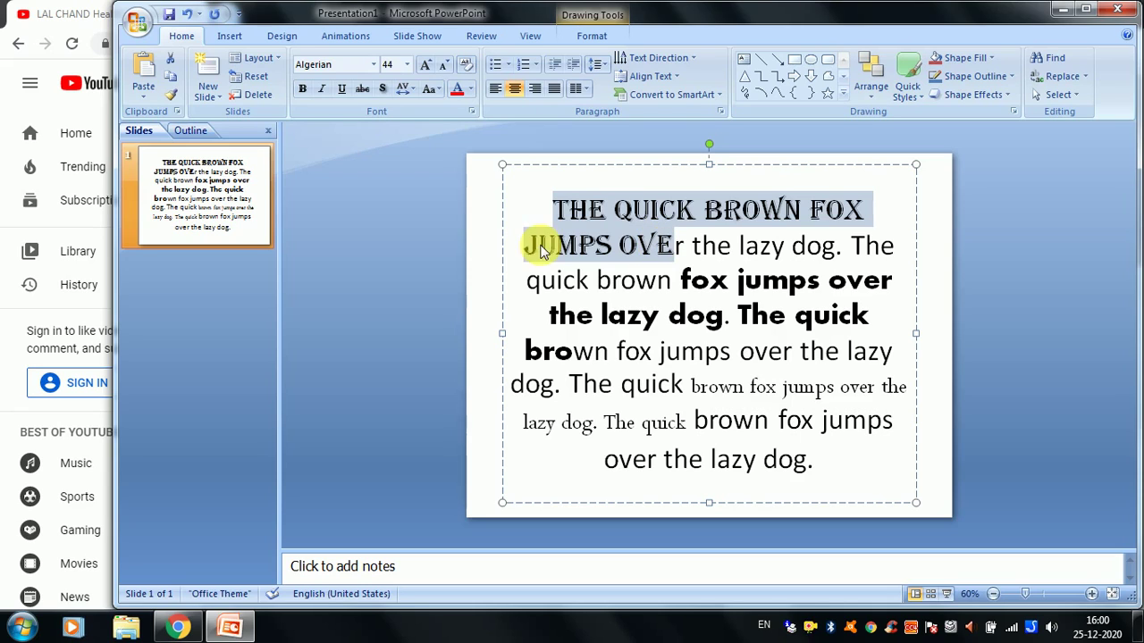
left_click(525, 216)
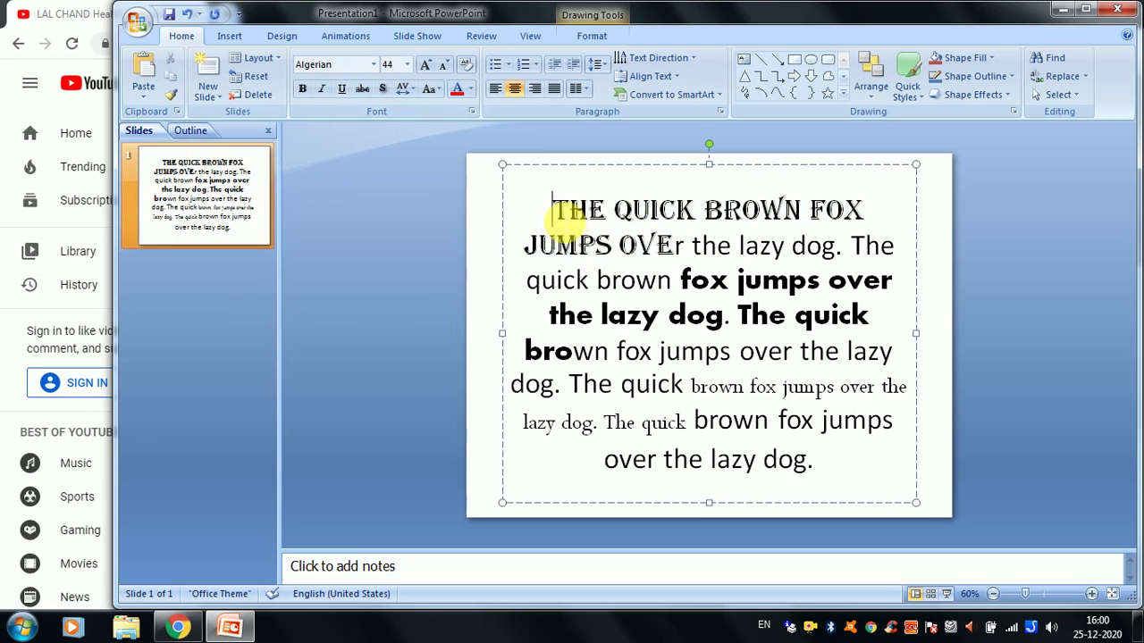
Step: Use Format Painter to apply the Algerian words' formatting to the entire sample text
left_click_drag(554, 211, 761, 209)
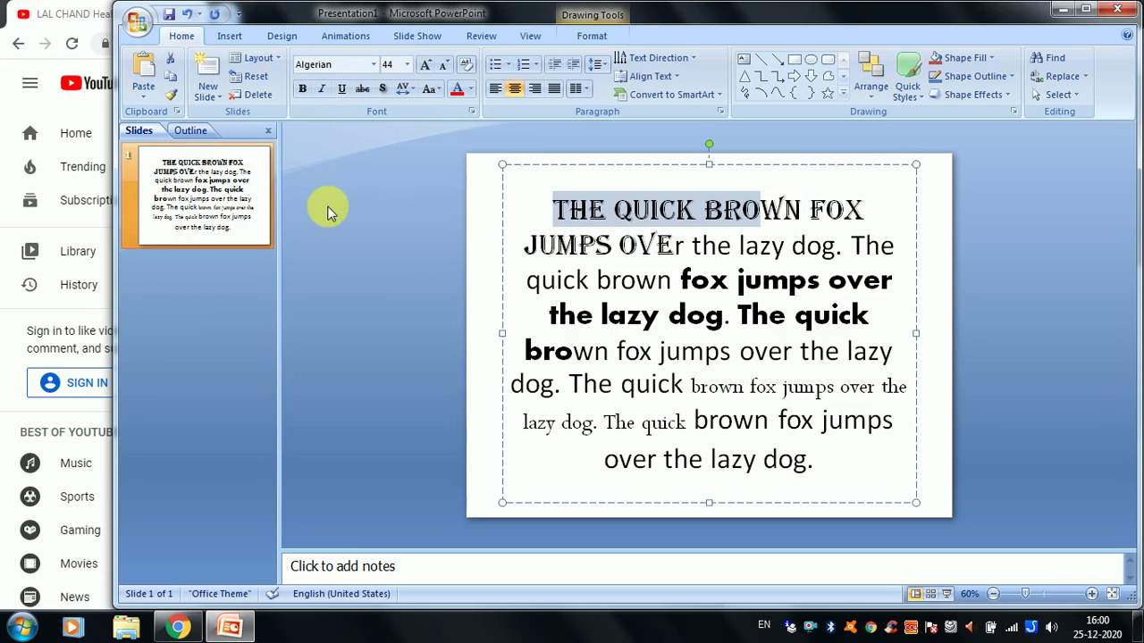
left_click(171, 95)
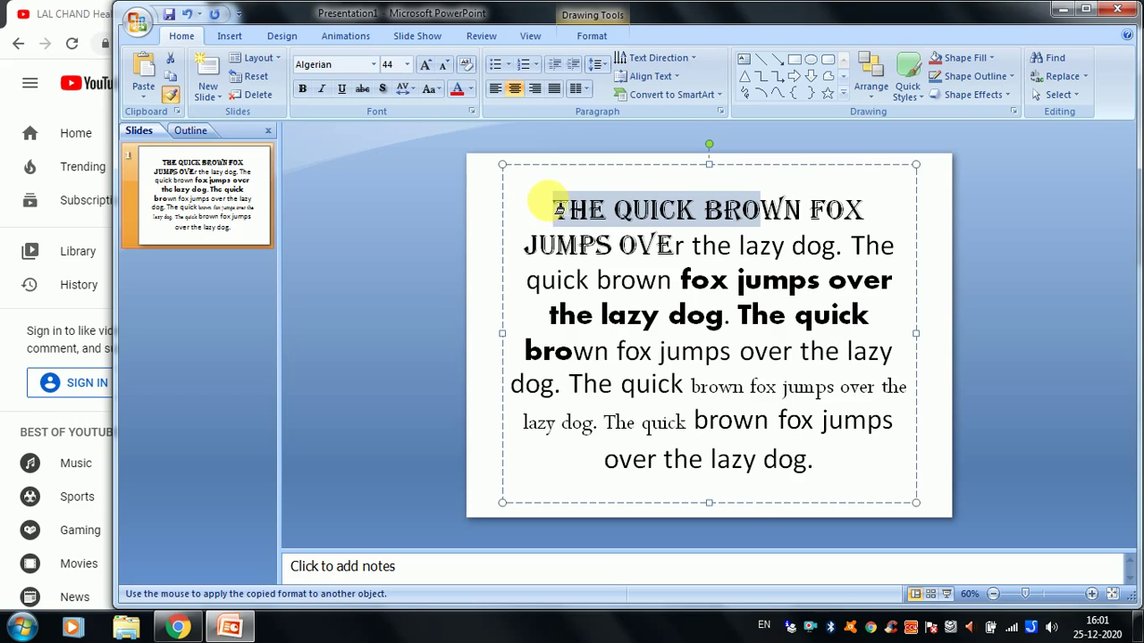
mouse_move(556, 208)
left_mouse_down()
mouse_move(812, 490)
mouse_move(878, 464)
mouse_move(862, 471)
left_mouse_up()
Step: Delete everything after 'THE QUICK BROWN FOX JUMPS', starting from the word OVER
left_click(888, 300)
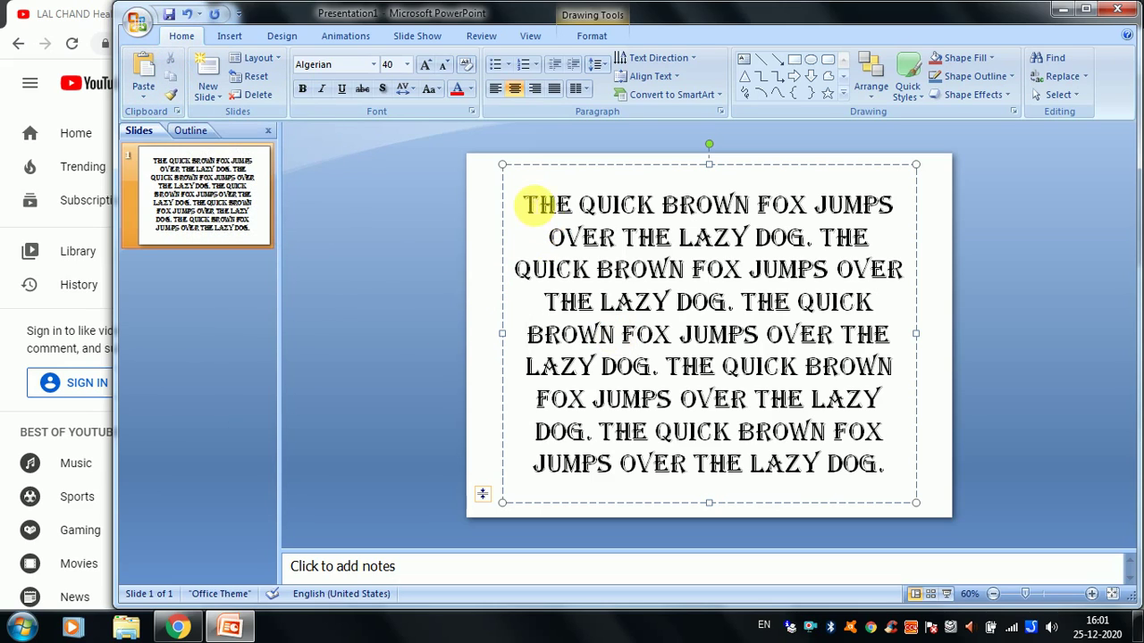
left_click_drag(529, 205, 792, 365)
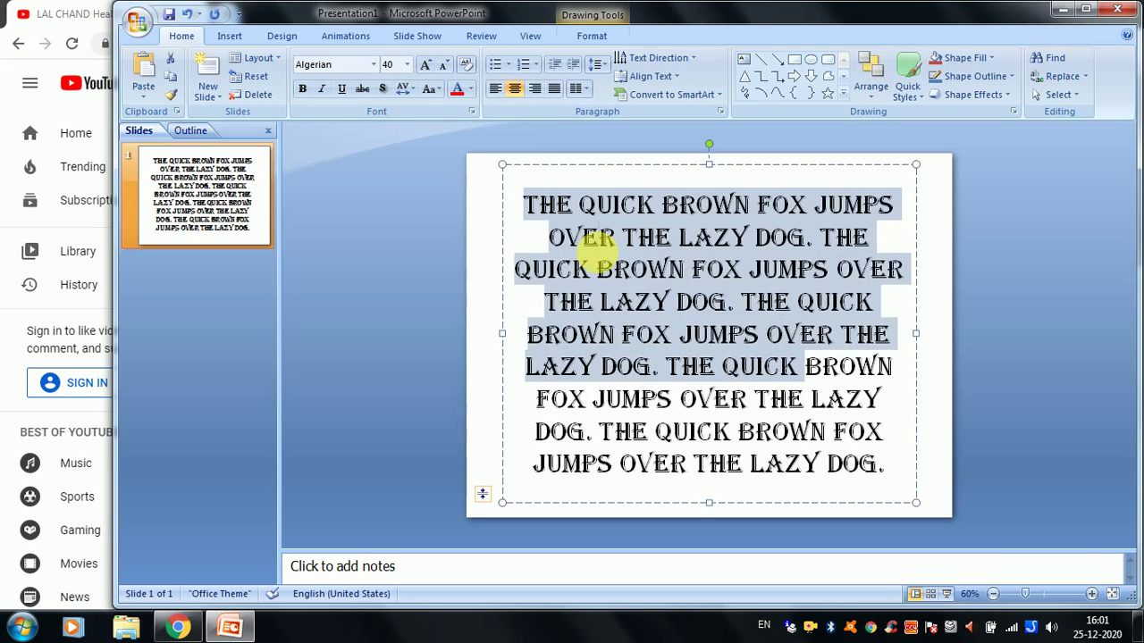
left_click(597, 239)
key("ctrl+a")
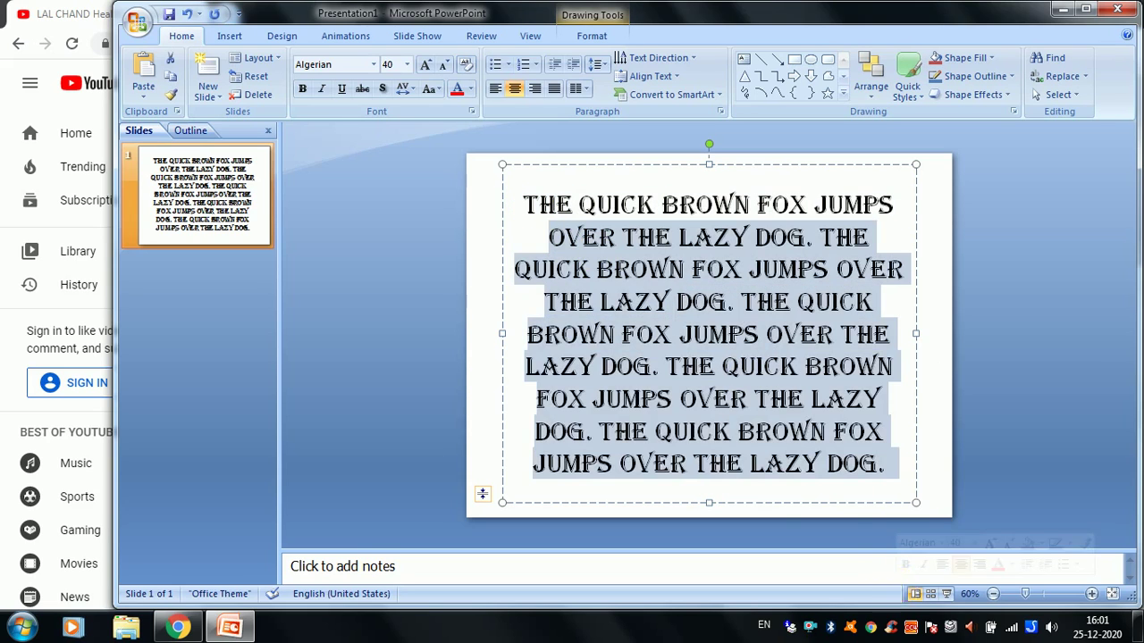
key("ctrl+z")
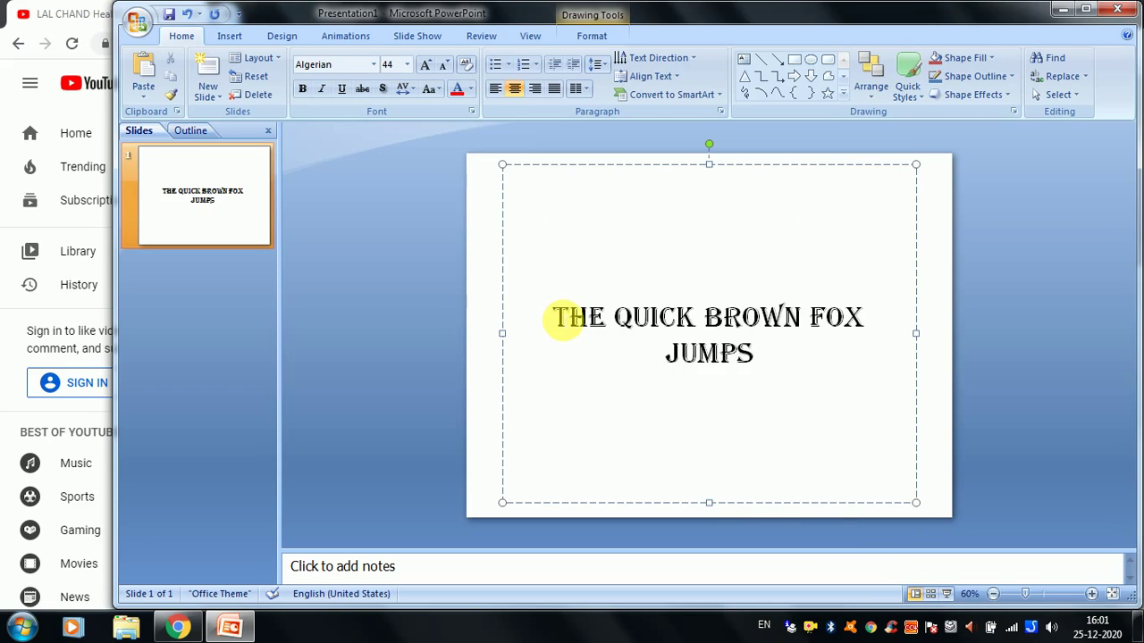
Step: Select all of 'THE QUICK BROWN FOX JUMPS' and copy it with the Clipboard Copy button
left_click_drag(554, 317, 798, 369)
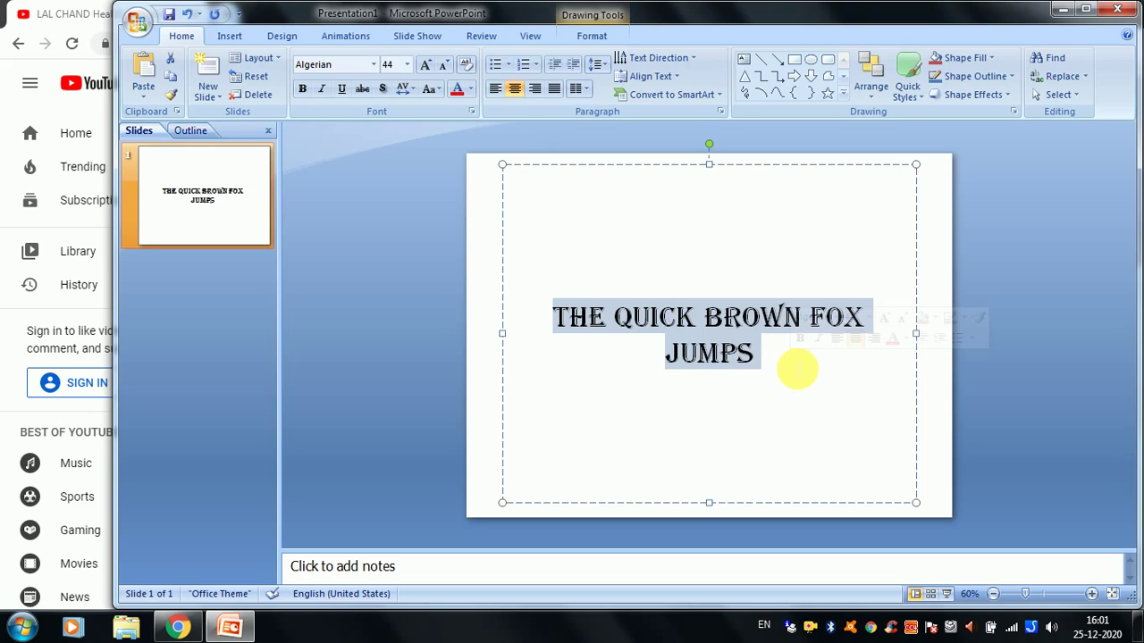
left_click(797, 369)
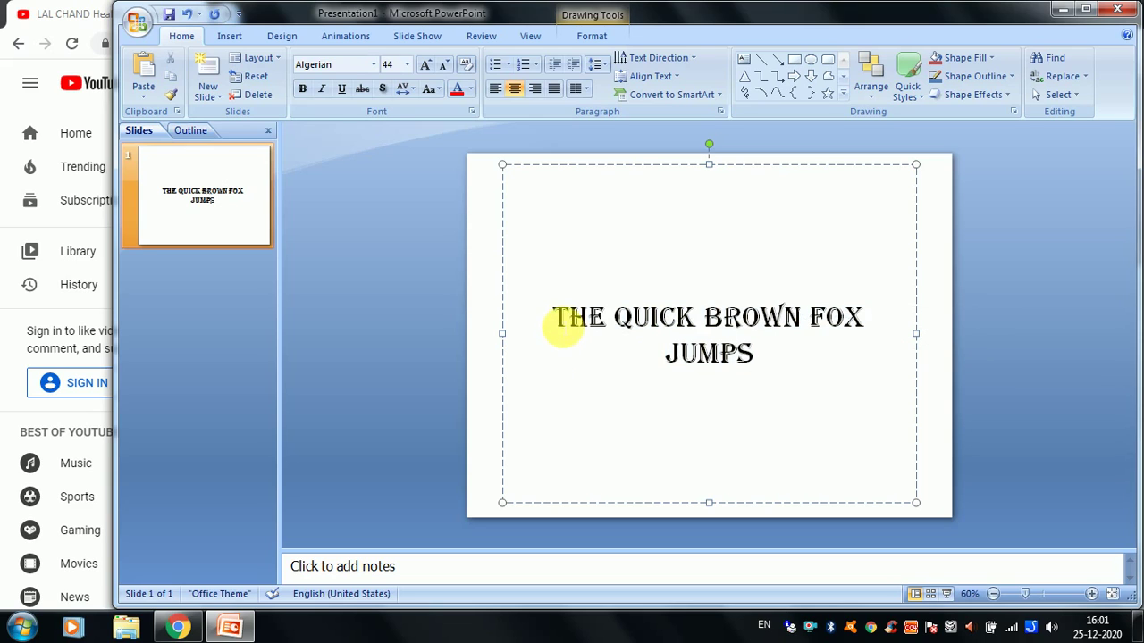
mouse_move(560, 322)
left_mouse_down()
mouse_move(740, 352)
mouse_move(809, 412)
left_mouse_up()
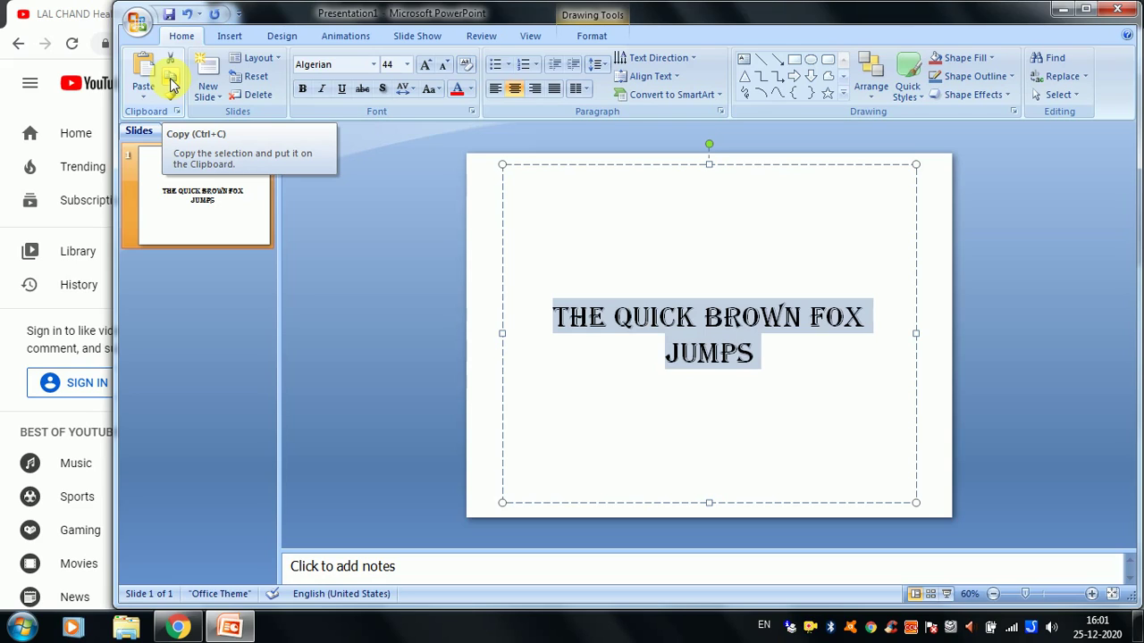
left_click(173, 84)
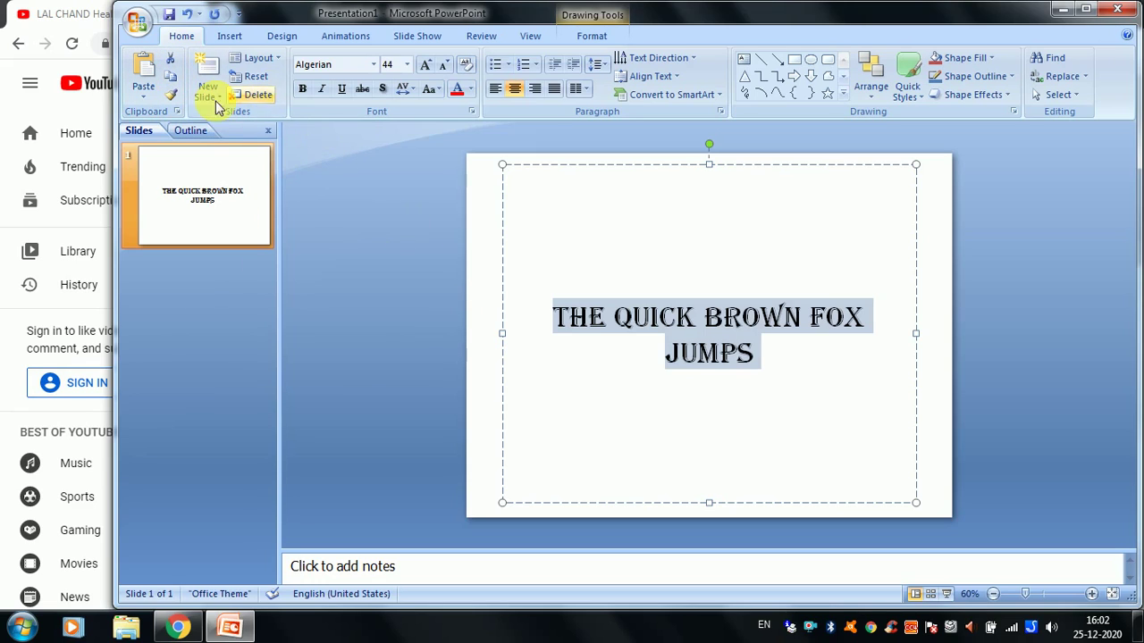
Step: Paste a second 'THE QUICK BROWN FOX JUMPS' two lines below the first, then select the top copy
left_click(796, 385)
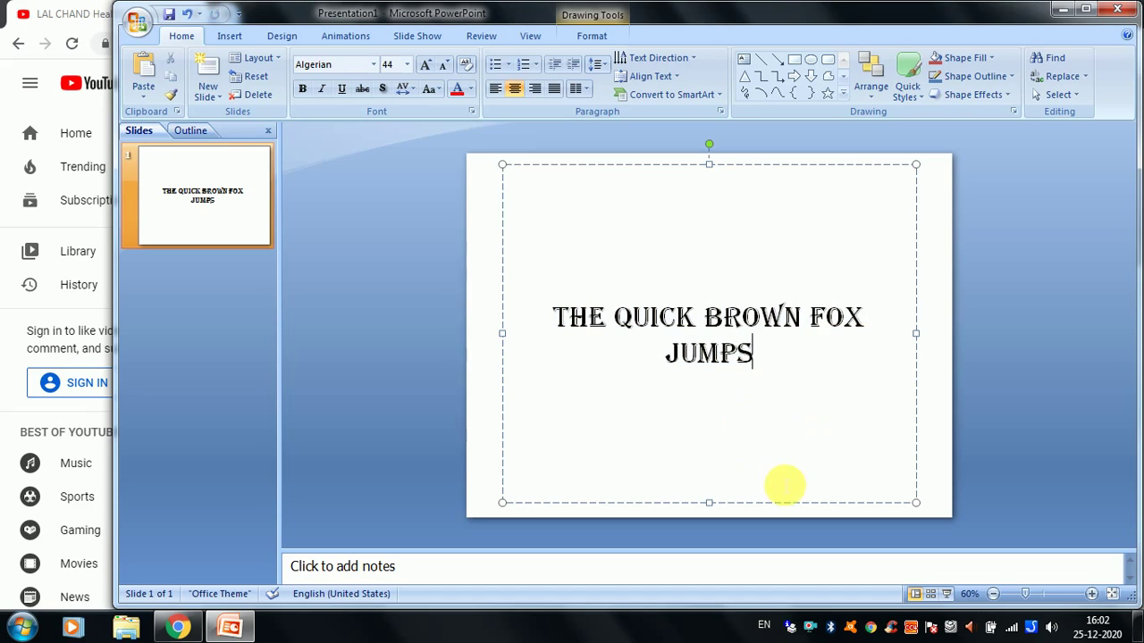
key("Return")
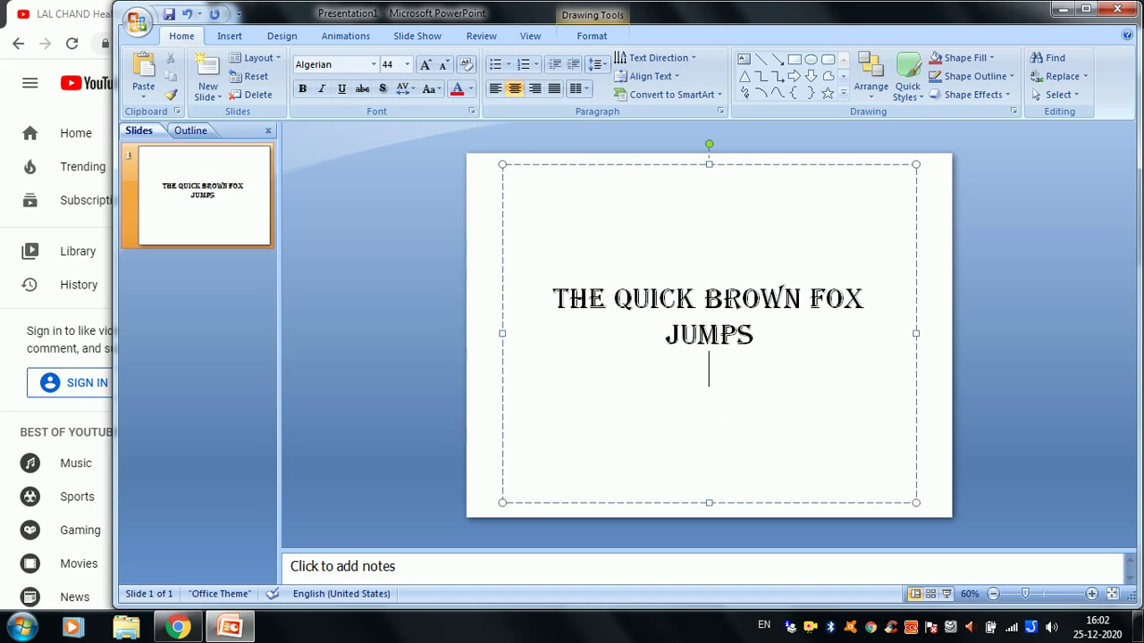
key("Return")
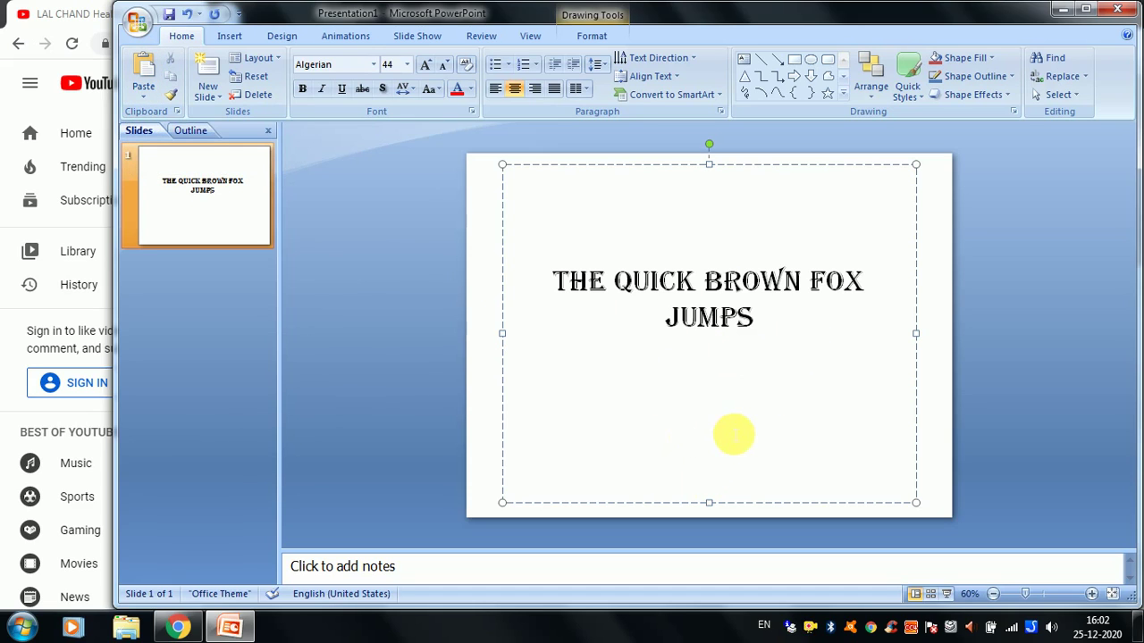
left_click(146, 90)
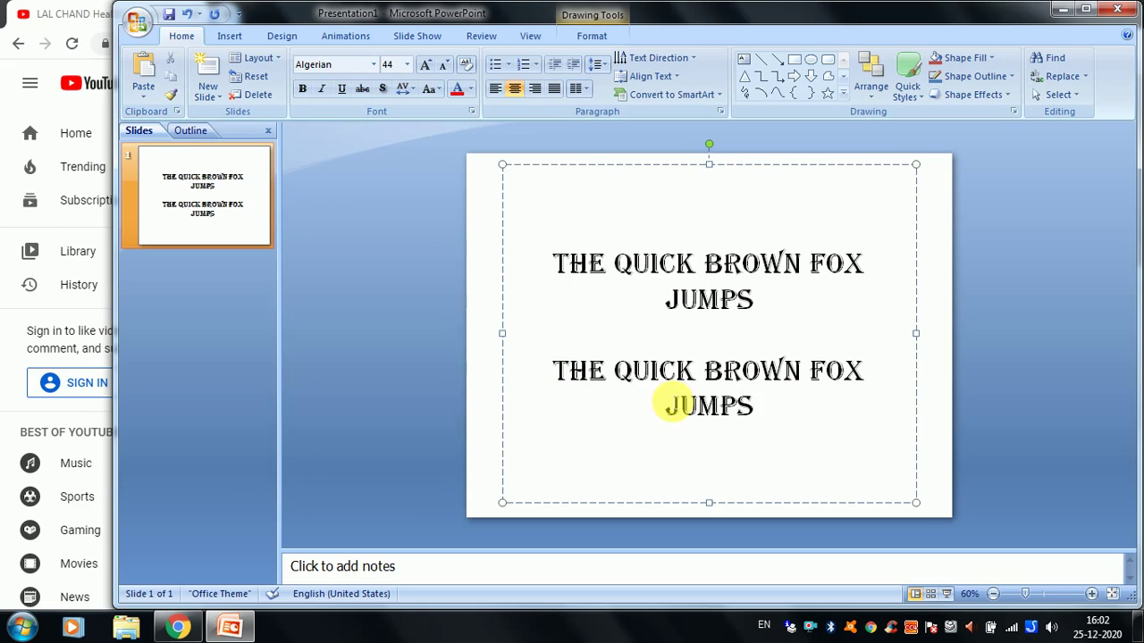
left_click_drag(552, 257, 764, 302)
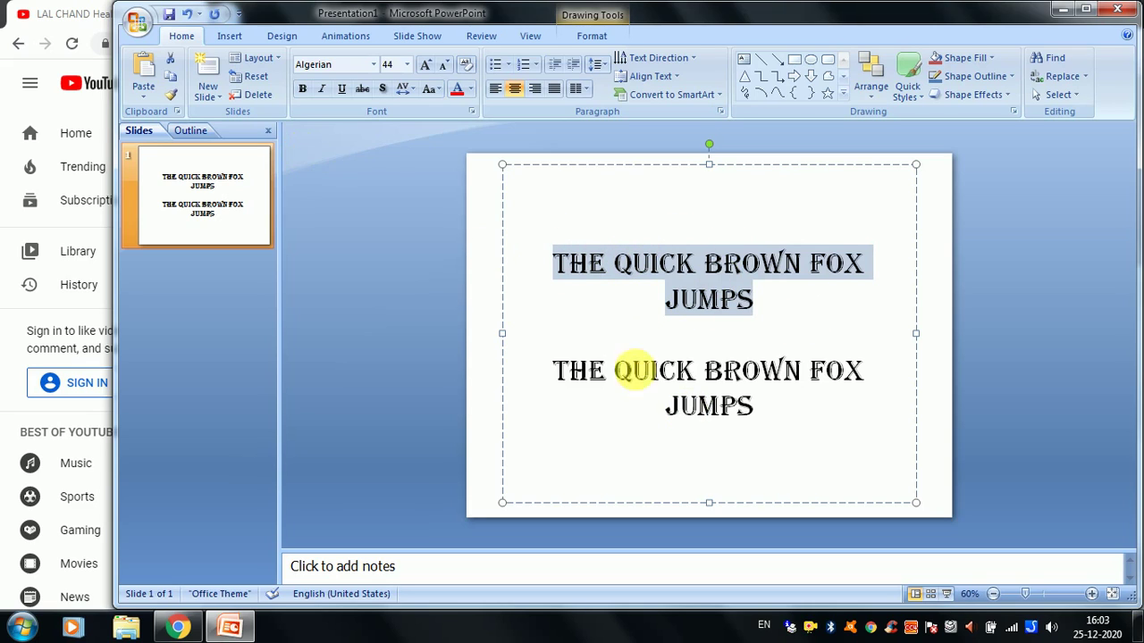
Step: Cut the top copy and paste it two lines below the remaining copy after JUMPS
left_click(170, 58)
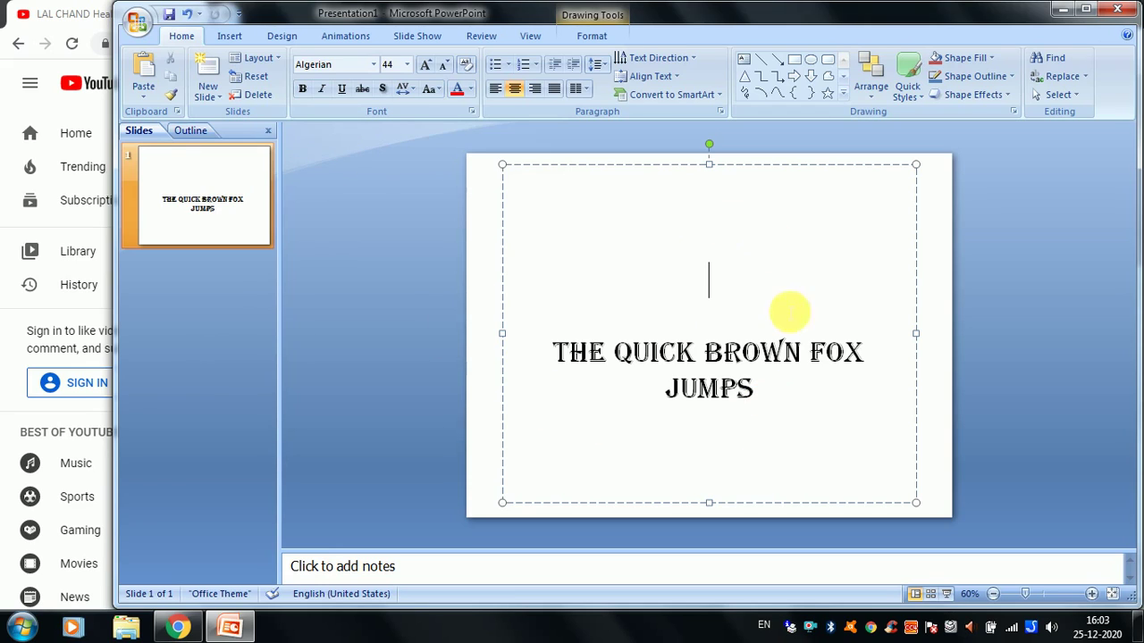
left_click(791, 425)
key("Return")
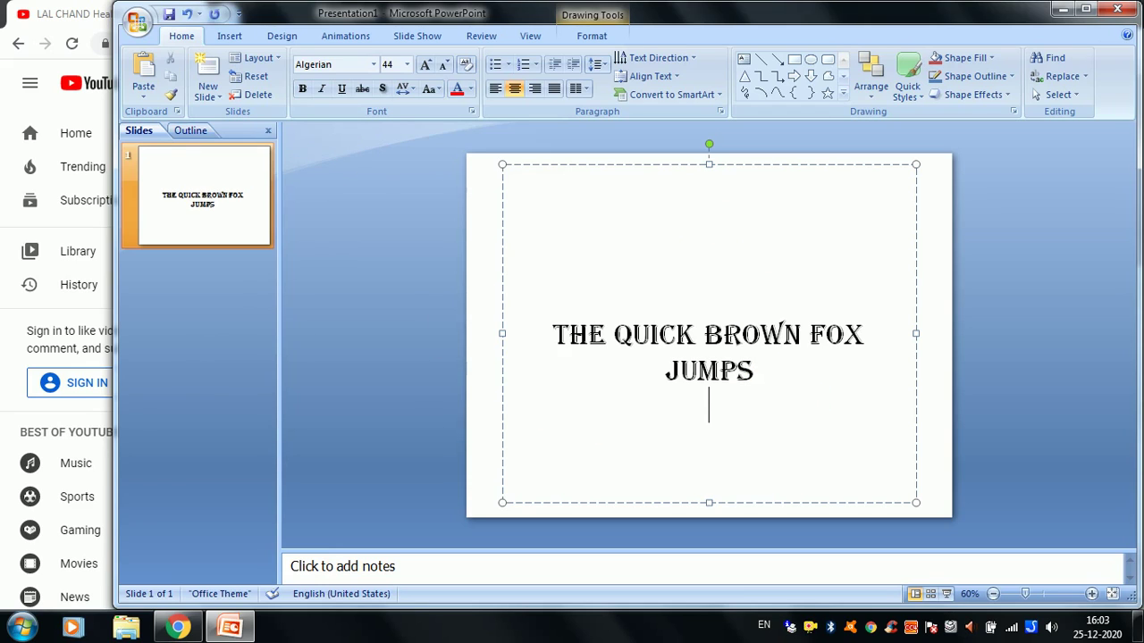
key("Return")
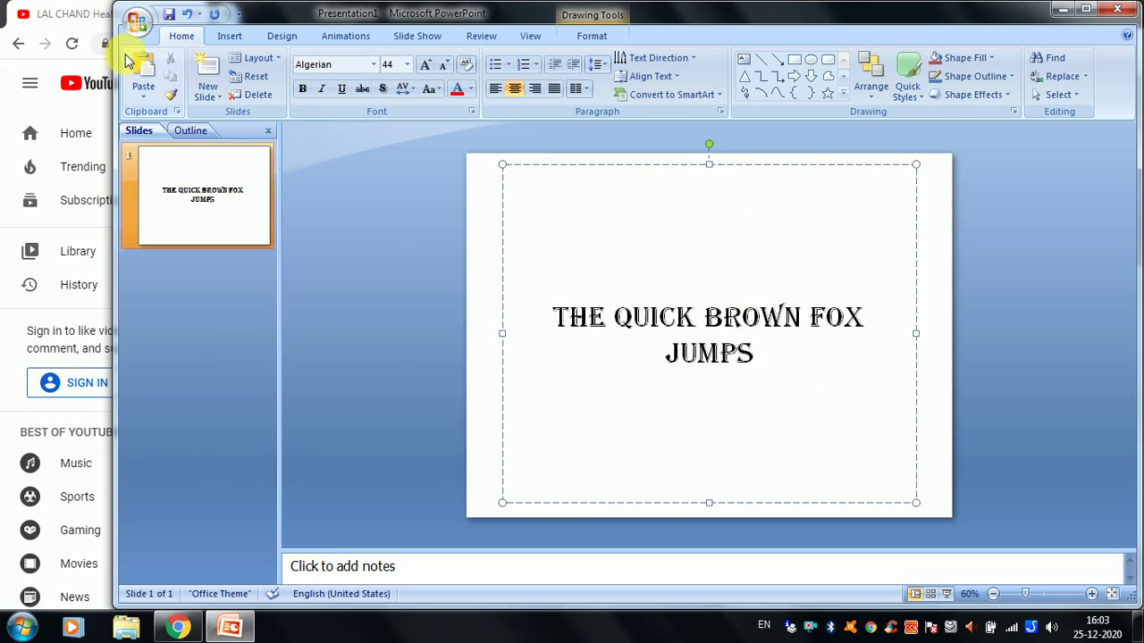
left_click(146, 67)
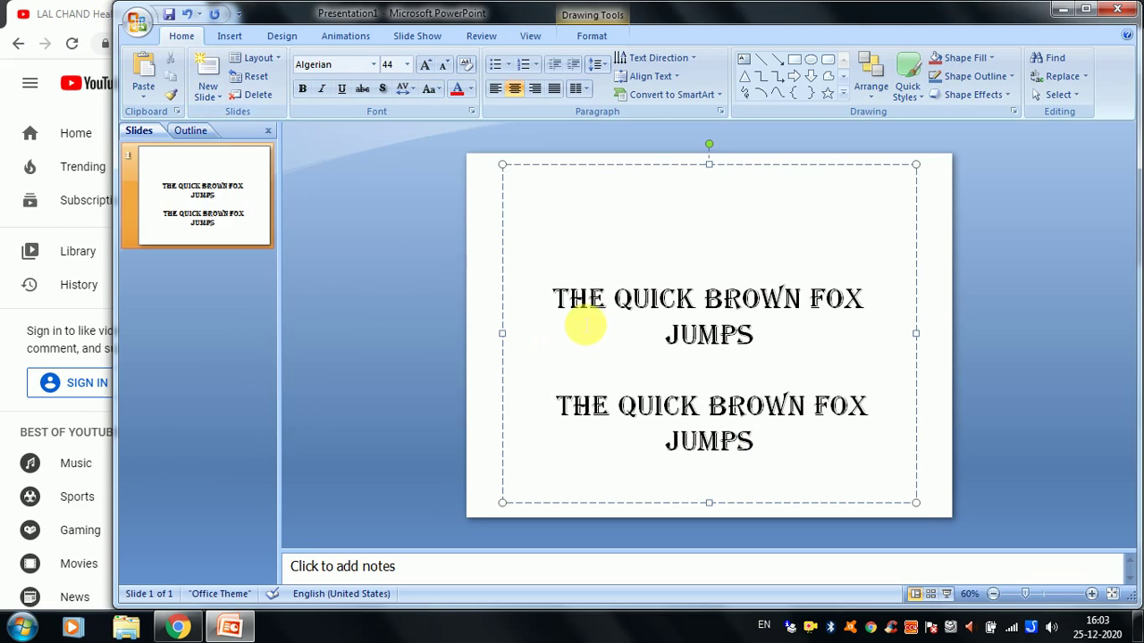
Step: Deselect the slide text and view the Design tab before returning to Home
left_click_drag(552, 299, 831, 377)
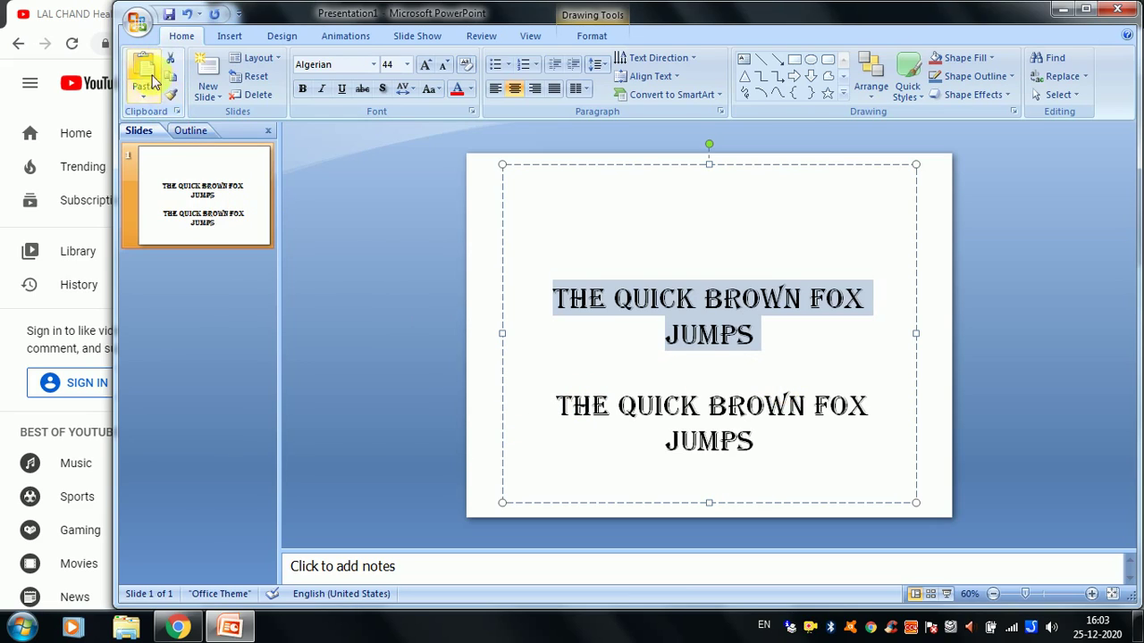
left_click(480, 313)
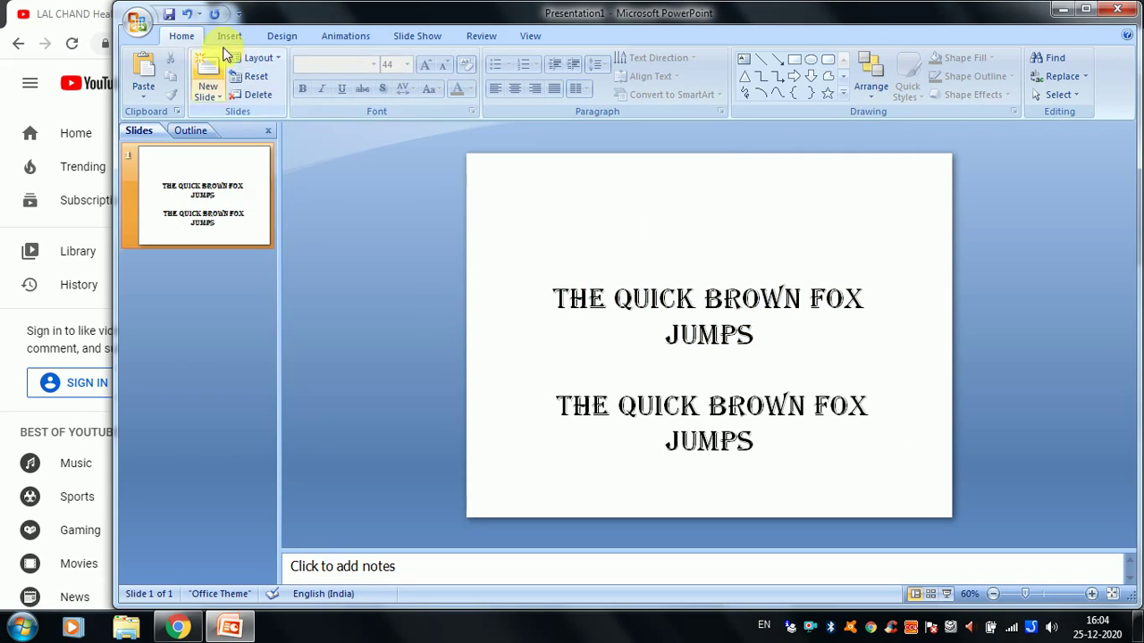
left_click(281, 36)
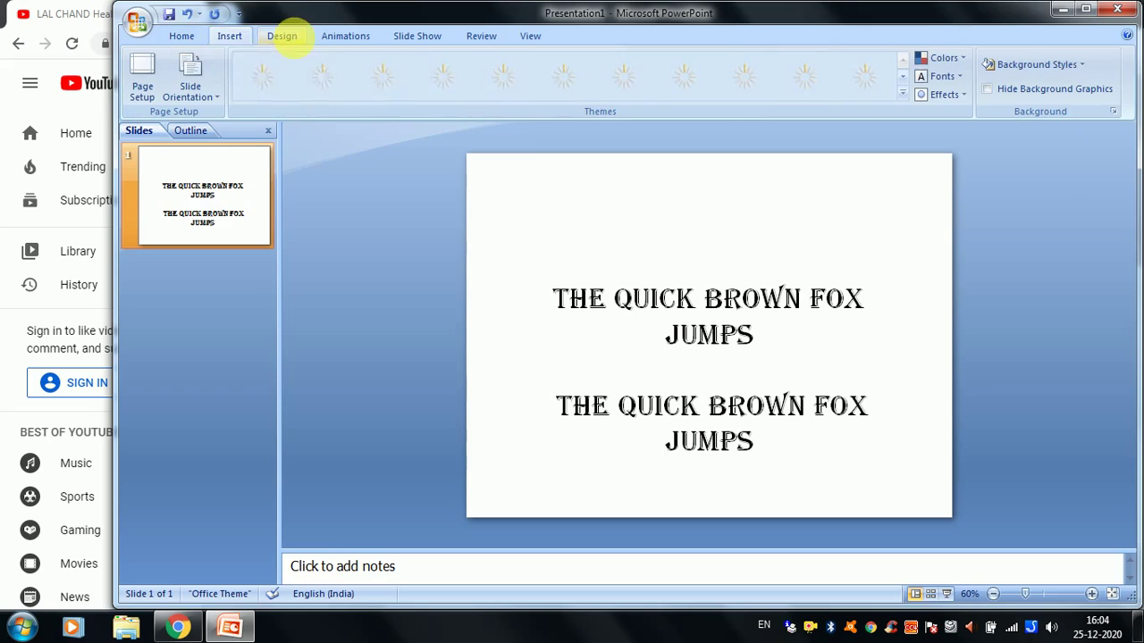
left_click(192, 37)
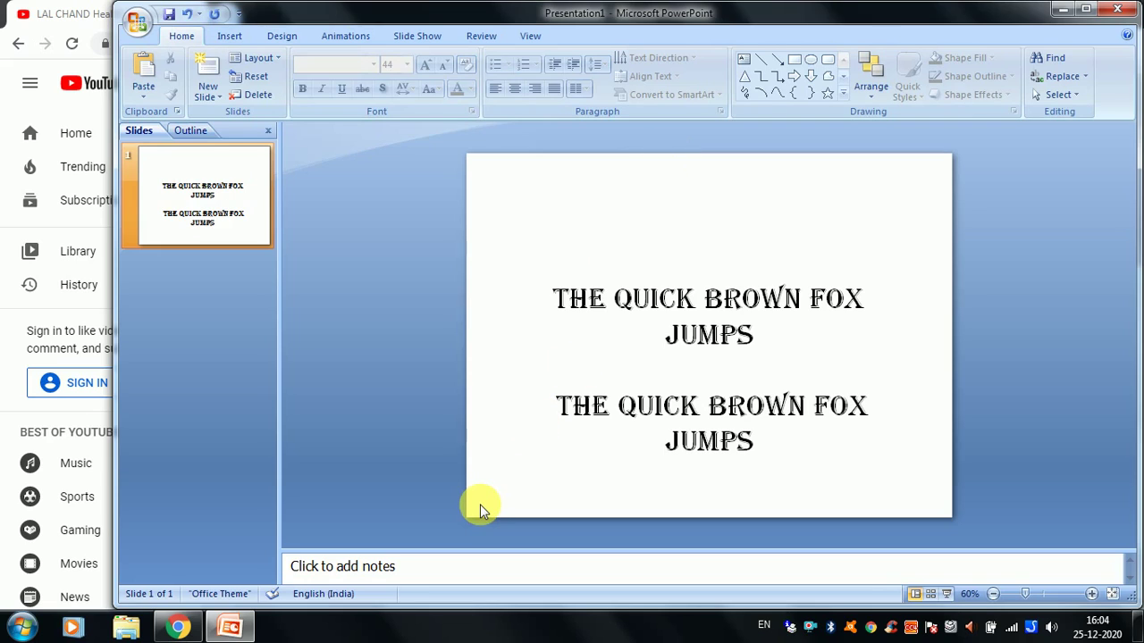
Step: Switch to Chrome and scroll through the YouTube channel's uploaded videos
left_click(178, 627)
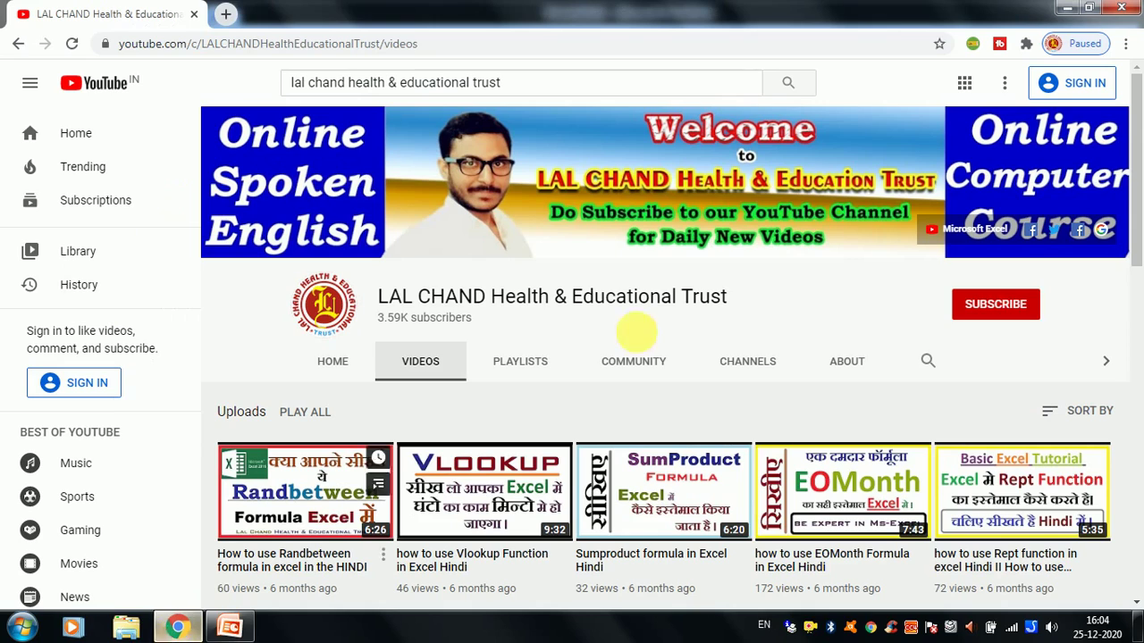
scroll(1139, 261, "down", 1)
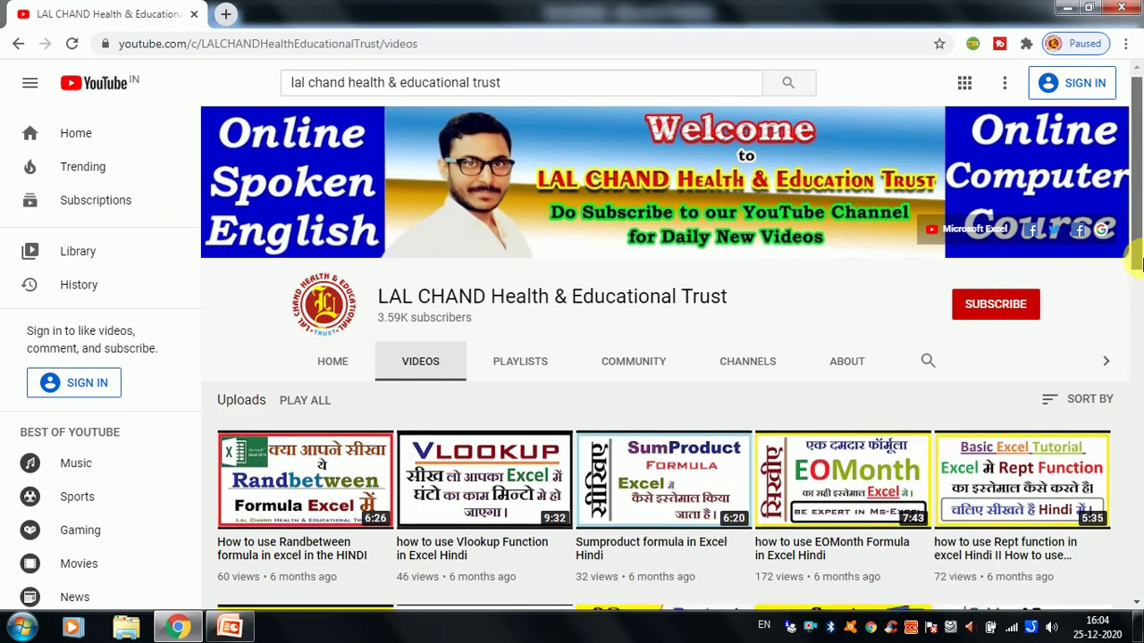
scroll(1139, 261, "down", 3)
scroll(1140, 295, "down", 1)
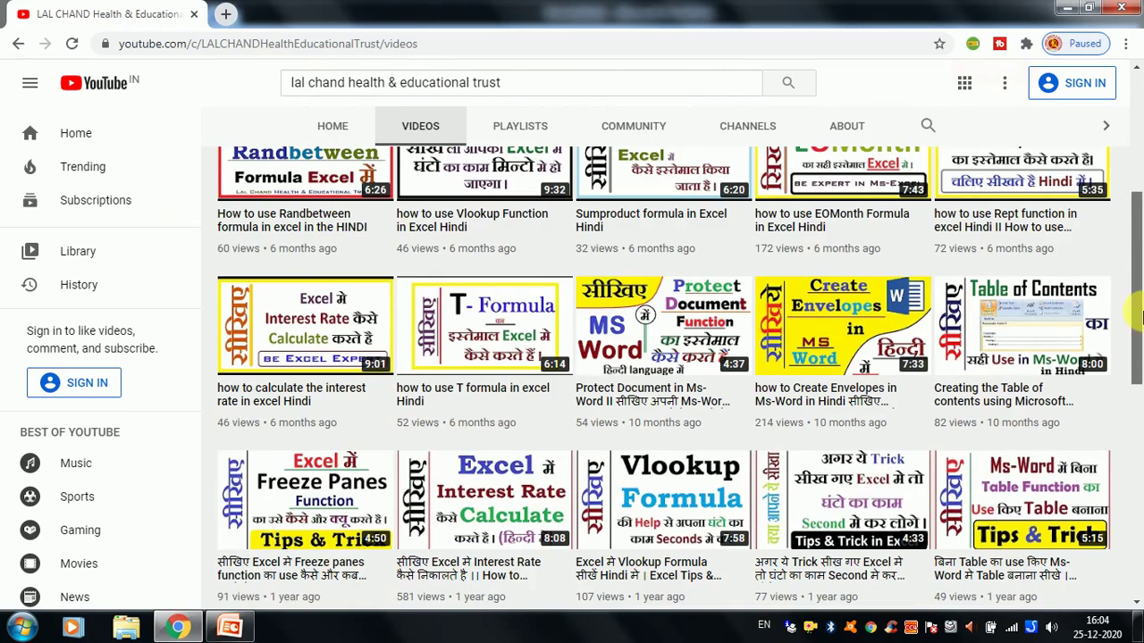
left_click_drag(1139, 317, 1139, 478)
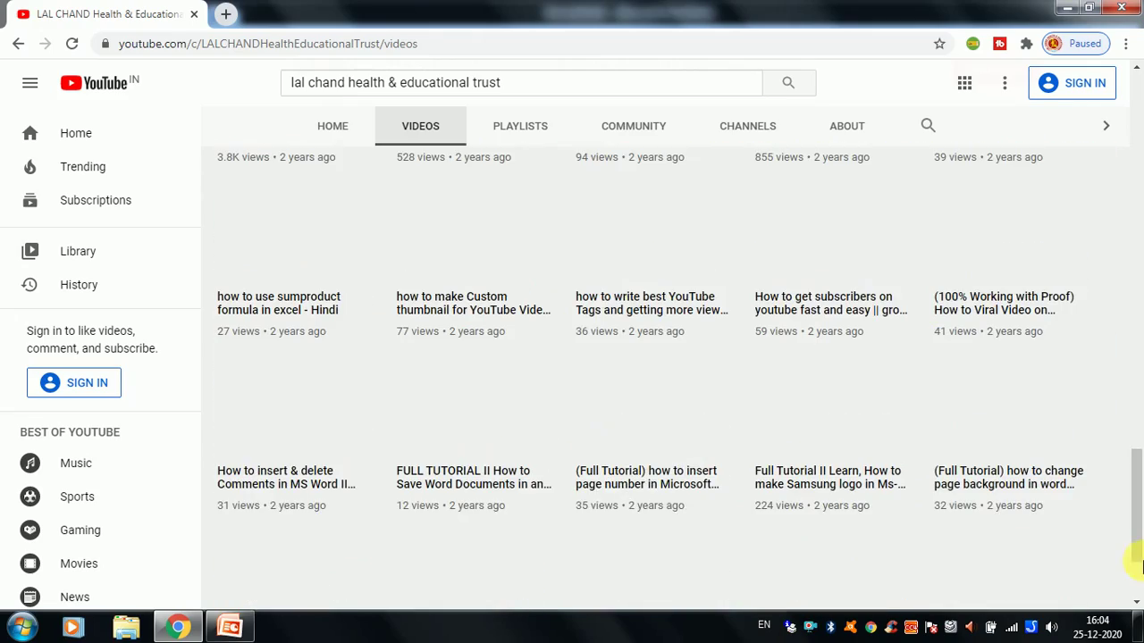
left_click_drag(1139, 478, 1136, 498)
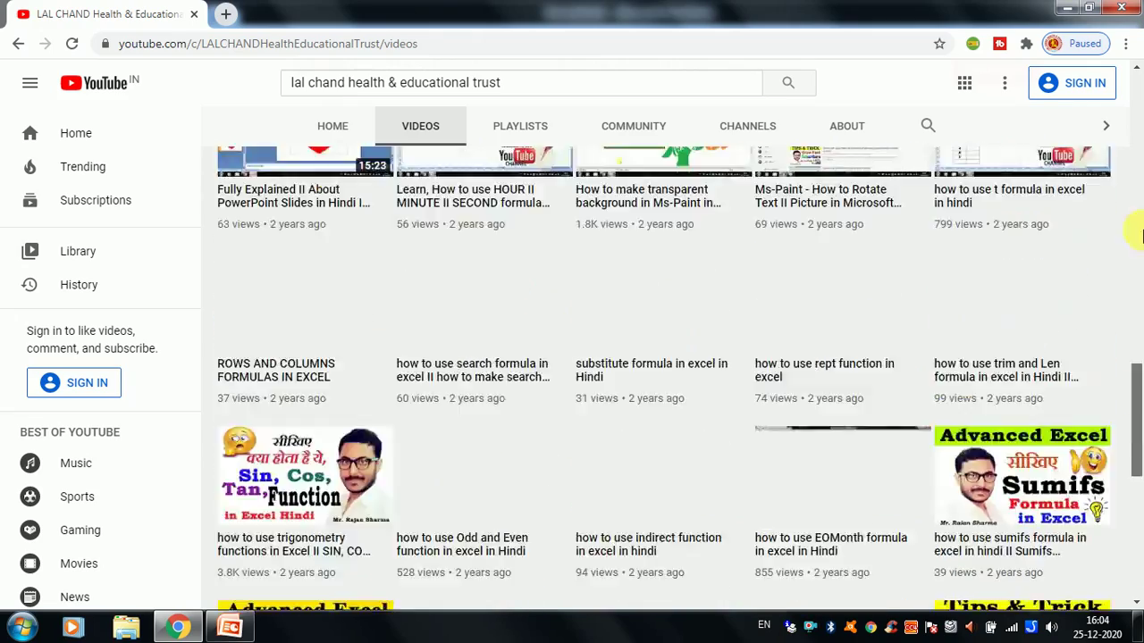
scroll(1141, 234, "up", 15)
scroll(1135, 179, "up", 5)
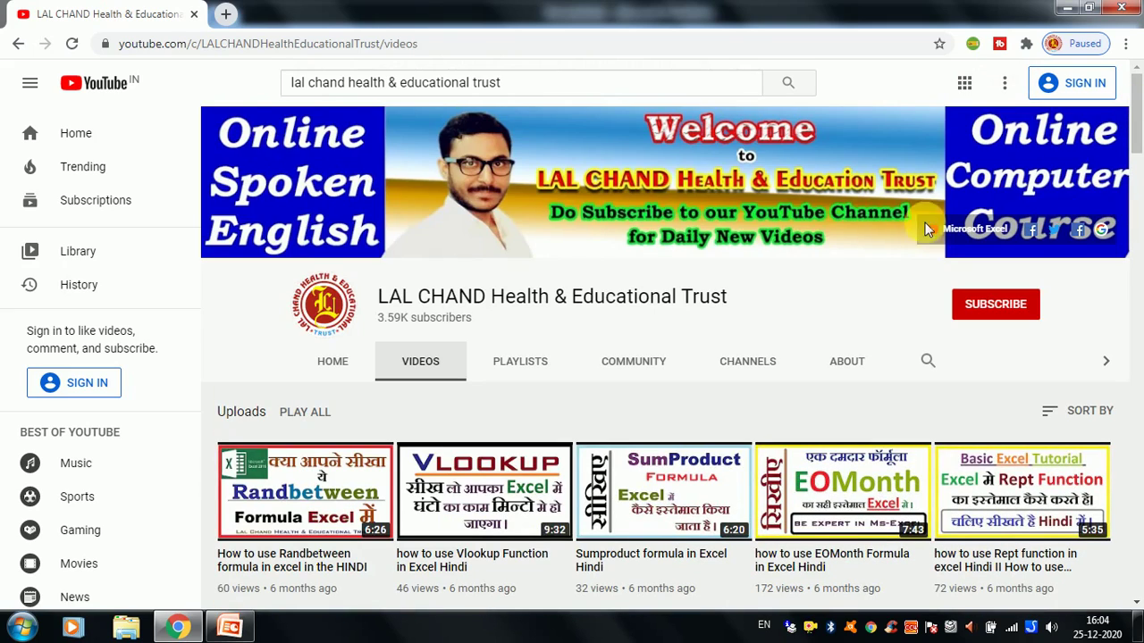
Step: Toggle between PowerPoint and the YouTube page, ending on the PowerPoint presentation
left_click(234, 626)
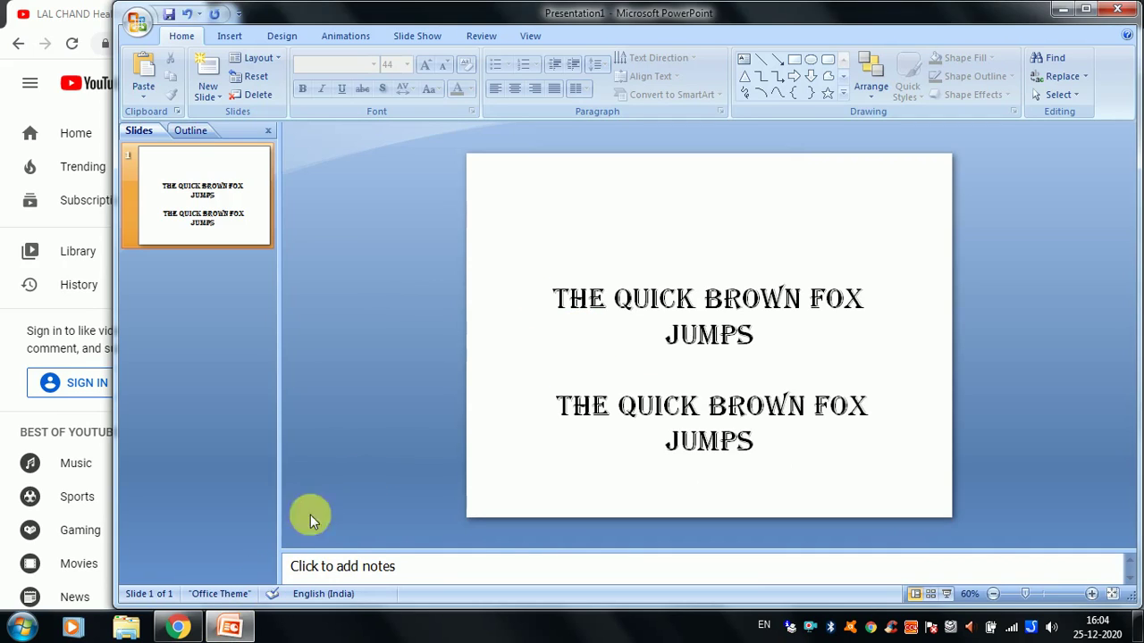
left_click(181, 628)
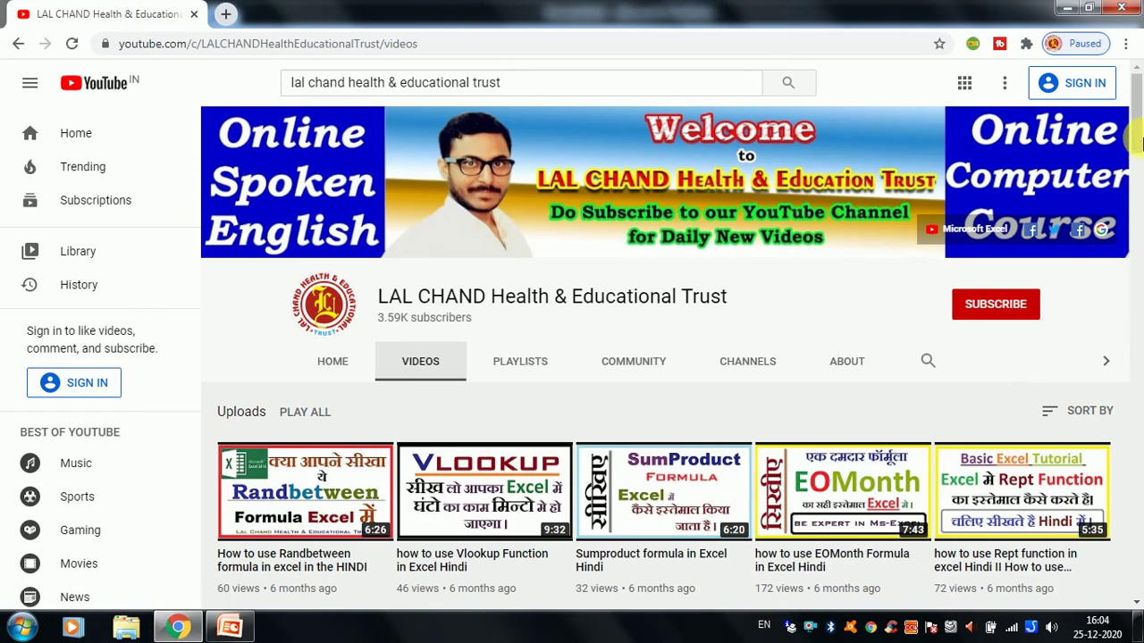
scroll(1141, 143, "down", 3)
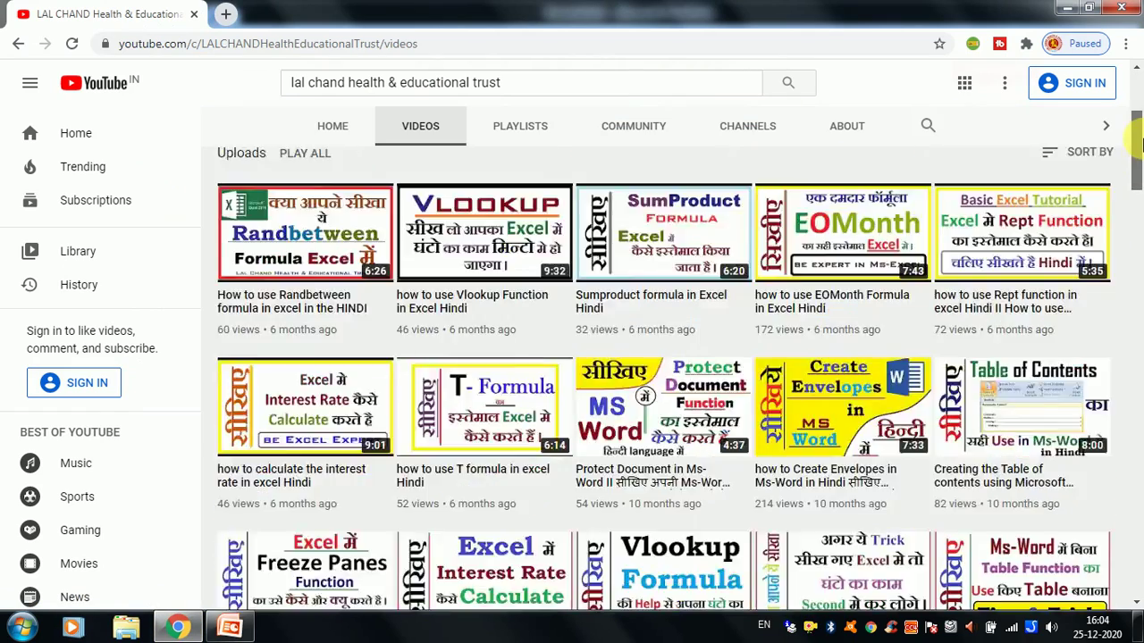
scroll(1140, 143, "up", 3)
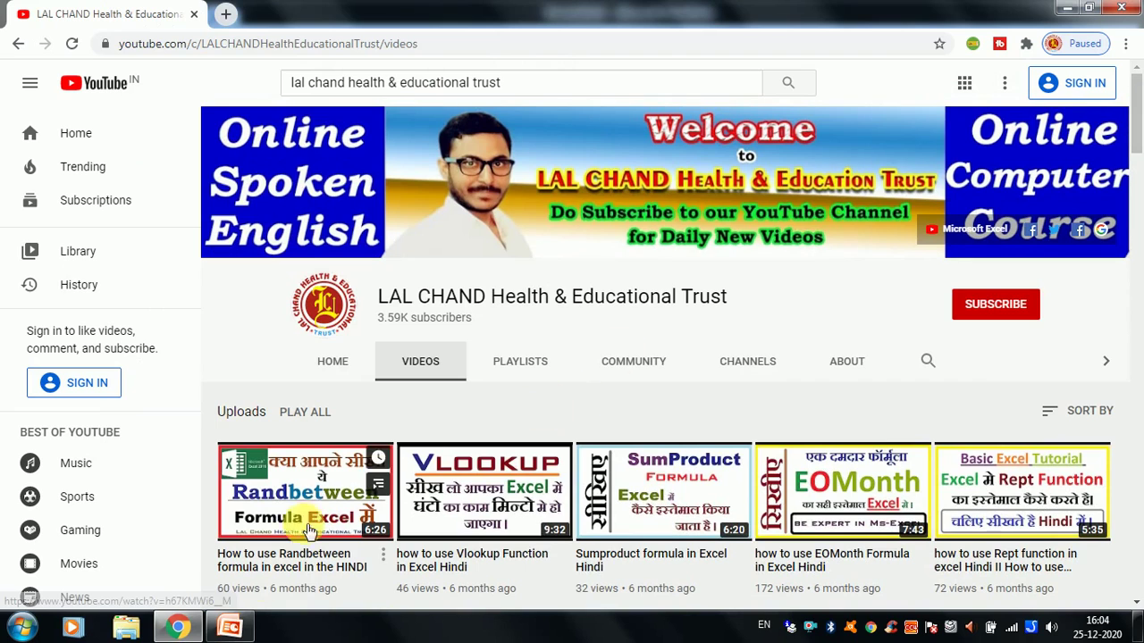
left_click(231, 628)
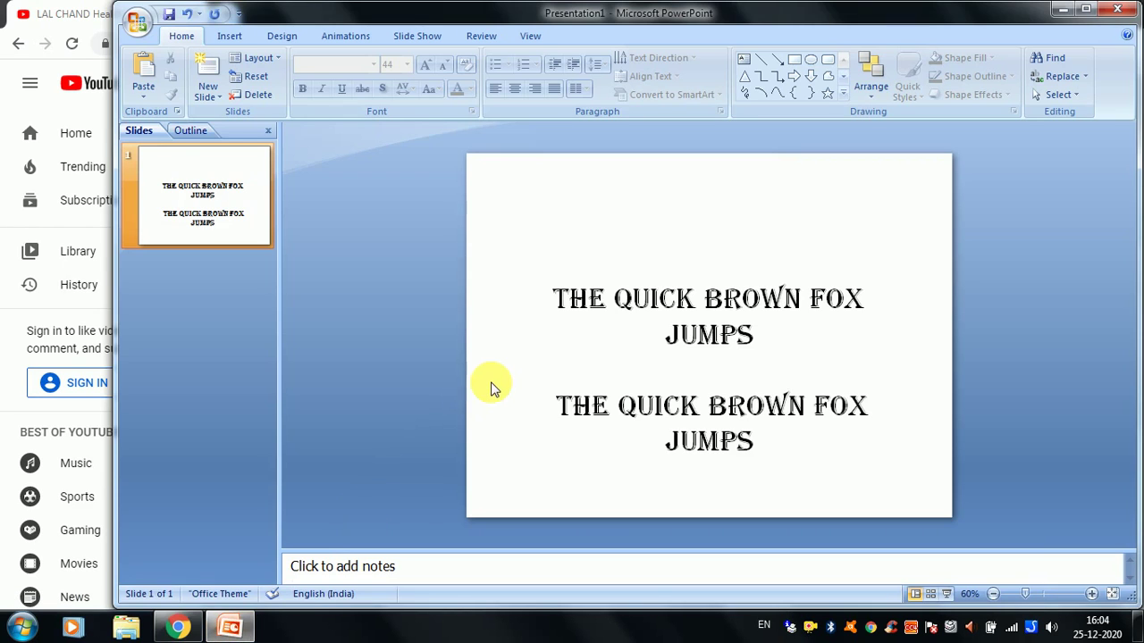